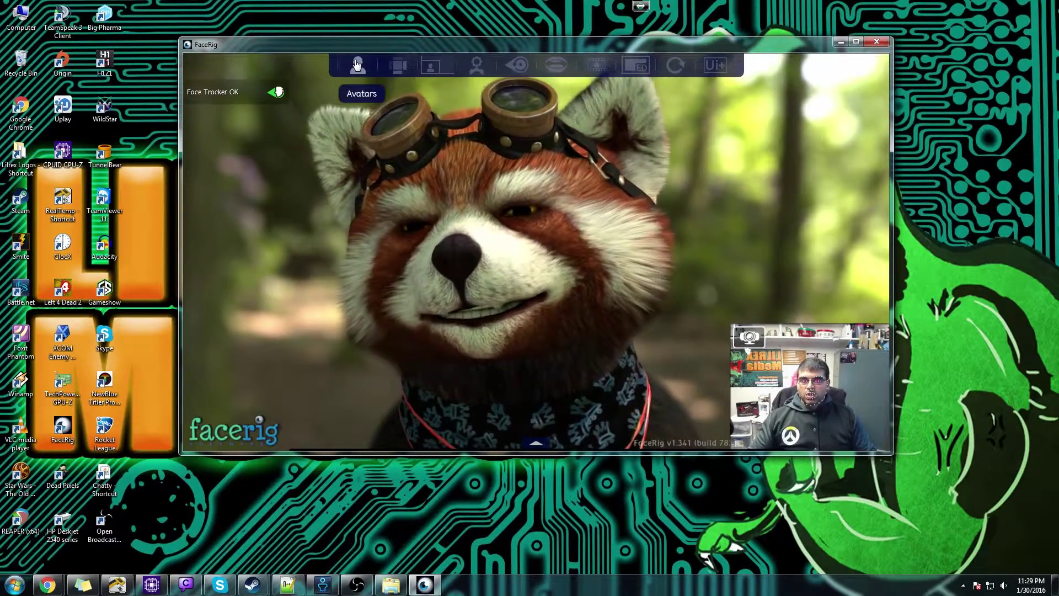
- Try The Lava Baron Retargeted from the avatar gallery, and settle on Halloween Toothy Pumpkin as the avatar
{"action": "left_click", "coordinate": [357, 65]}
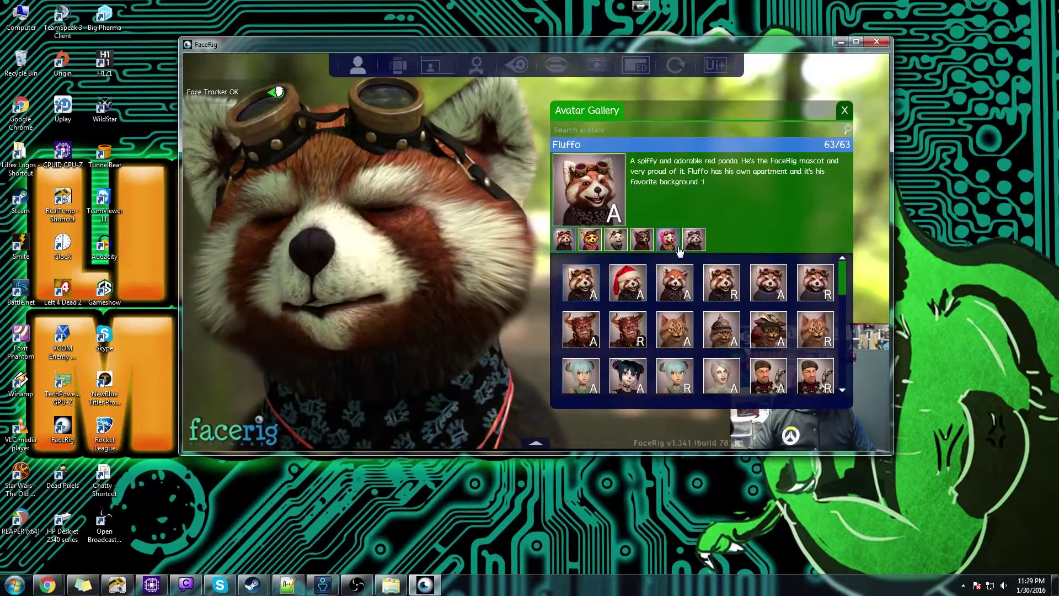
{"action": "scroll", "coordinate": [638, 312], "scroll_direction": "down", "scroll_amount": 1}
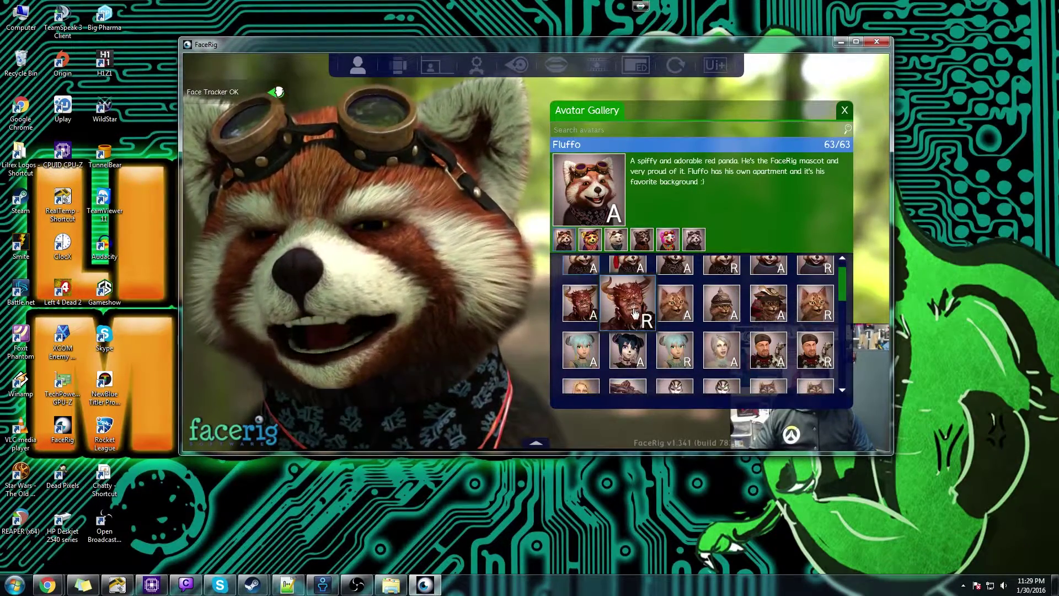
{"action": "left_click", "coordinate": [638, 312]}
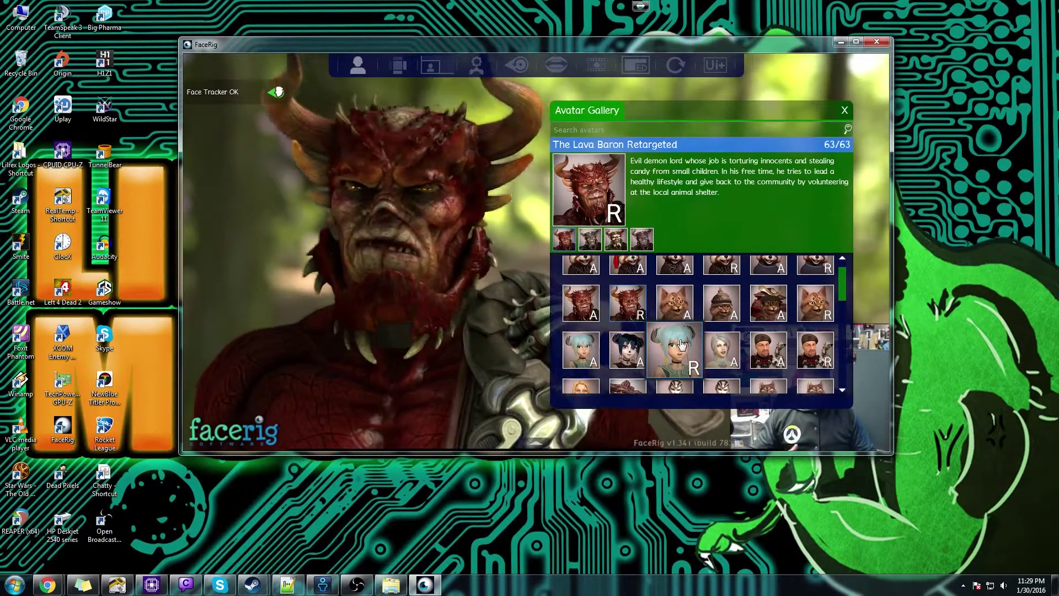
{"action": "scroll", "coordinate": [721, 327], "scroll_direction": "down", "scroll_amount": 4}
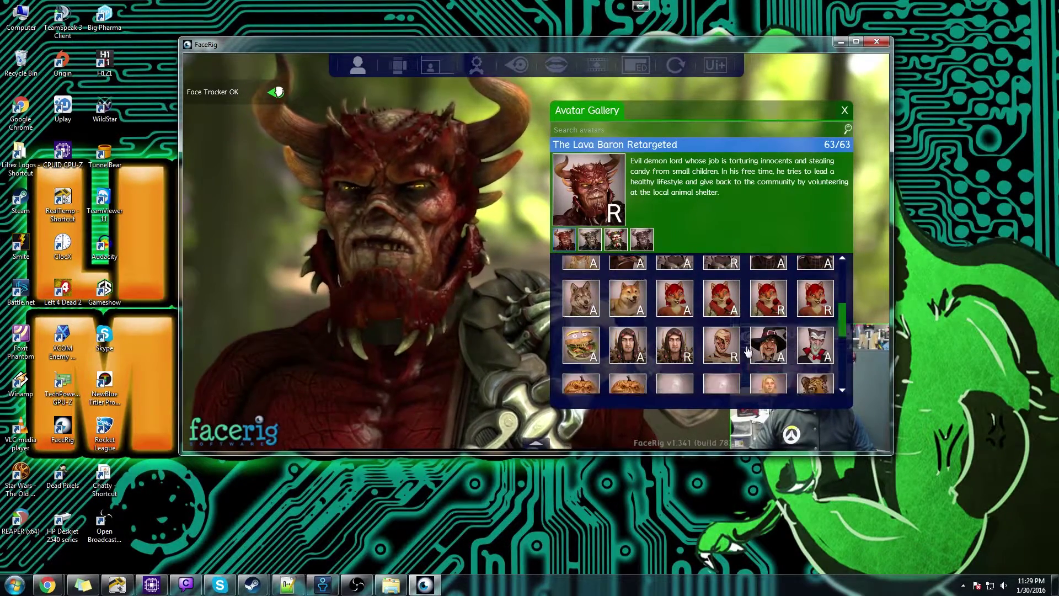
{"action": "scroll", "coordinate": [746, 350], "scroll_direction": "down", "scroll_amount": 1}
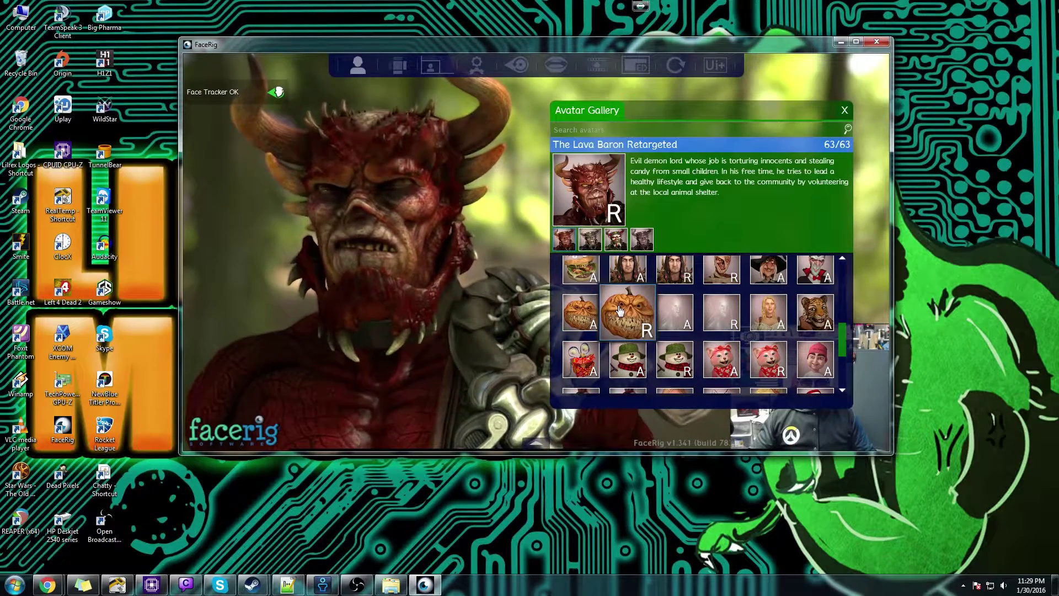
{"action": "left_click", "coordinate": [592, 314]}
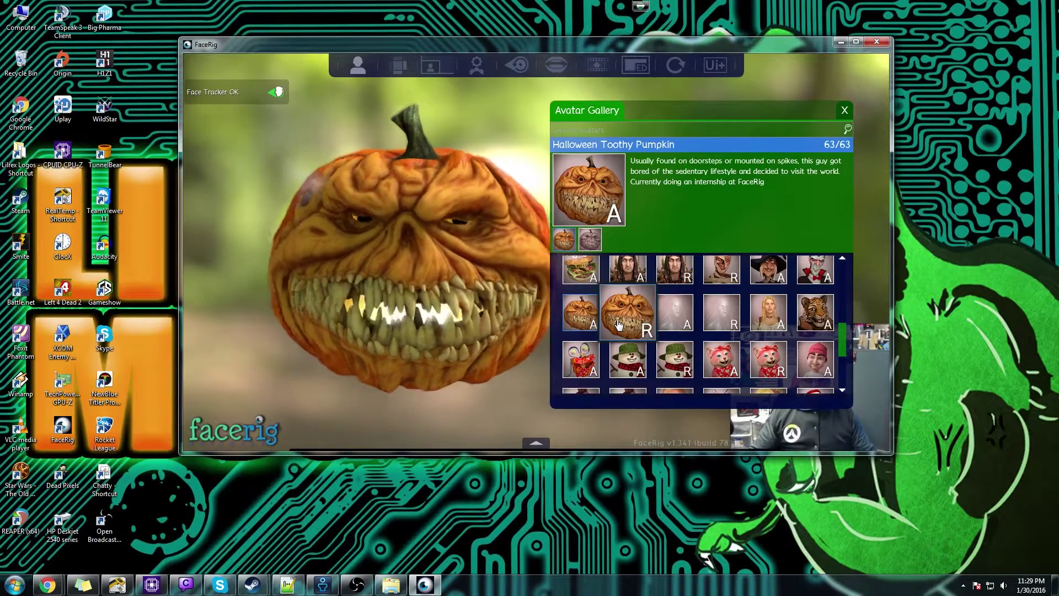
{"action": "left_click", "coordinate": [844, 112]}
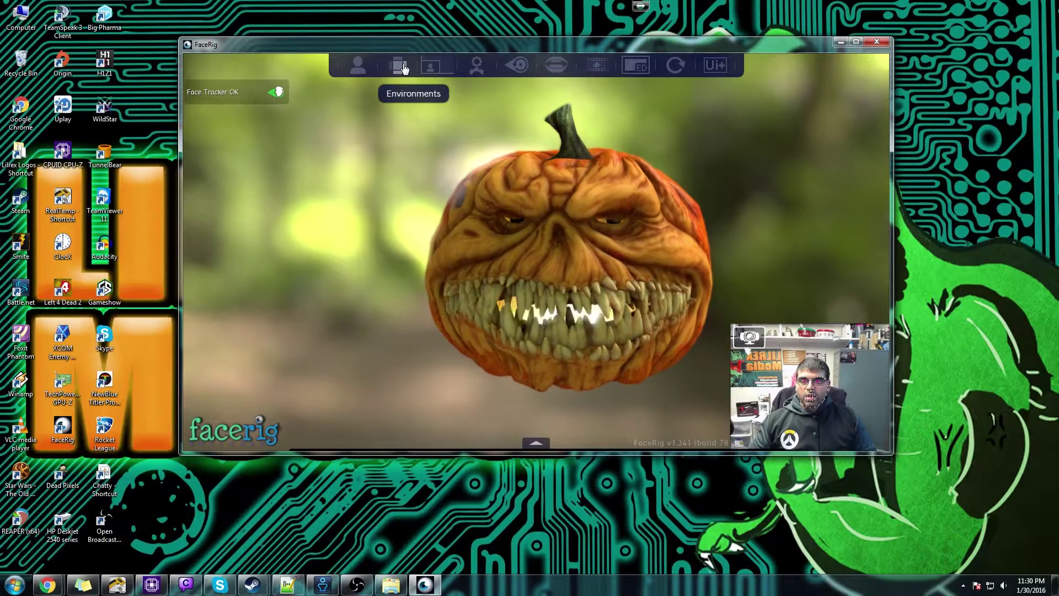
- Try the Dark Hallway environment and settle on Oktoberfest as the background
{"action": "left_click", "coordinate": [402, 67]}
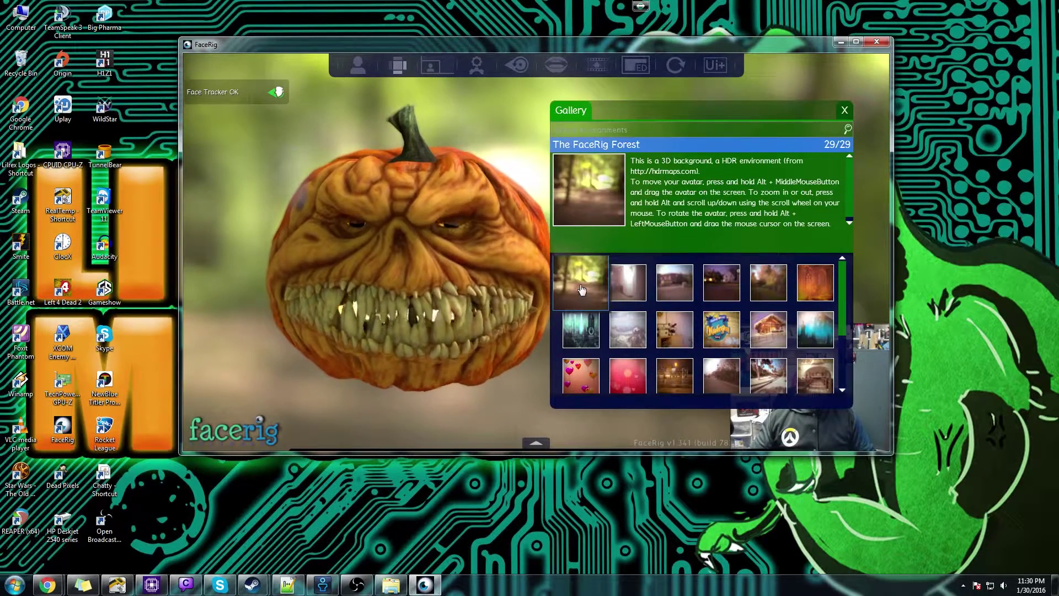
{"action": "left_click", "coordinate": [620, 287]}
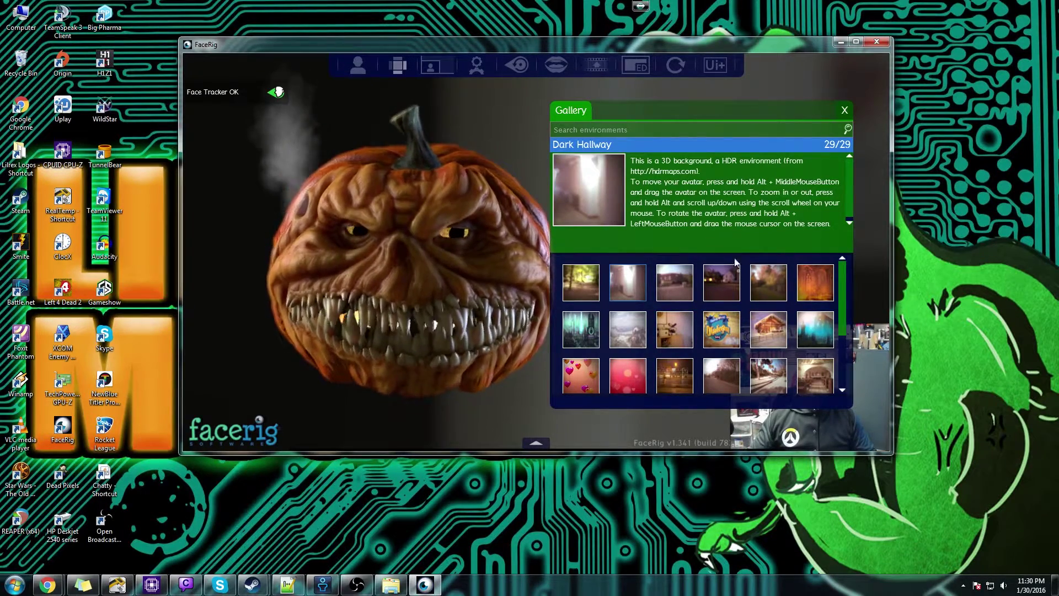
{"action": "left_click", "coordinate": [710, 329]}
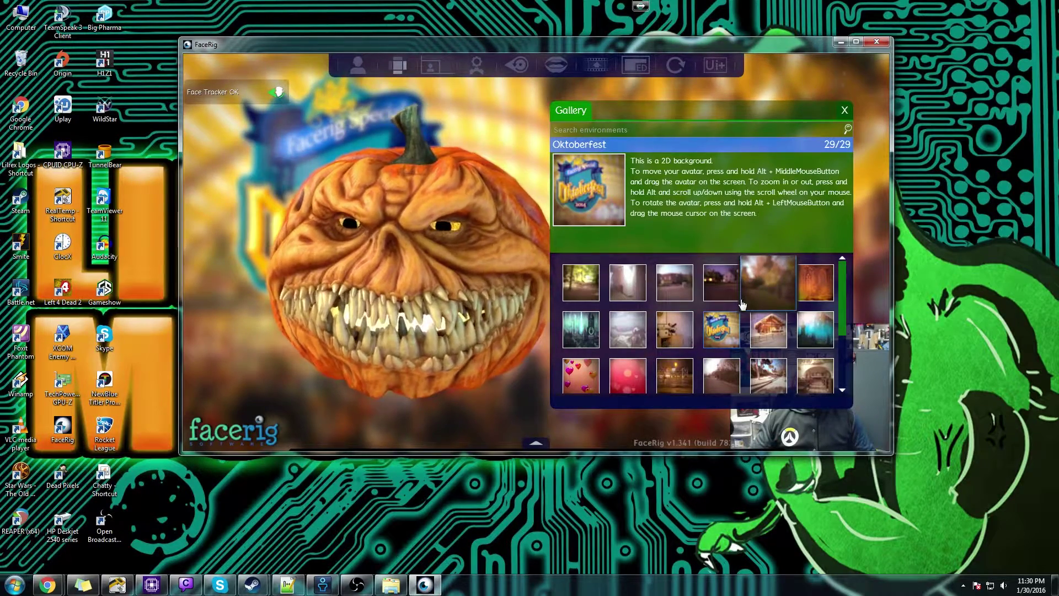
{"action": "scroll", "coordinate": [750, 257], "scroll_direction": "down", "scroll_amount": 1}
{"action": "left_click", "coordinate": [845, 110]}
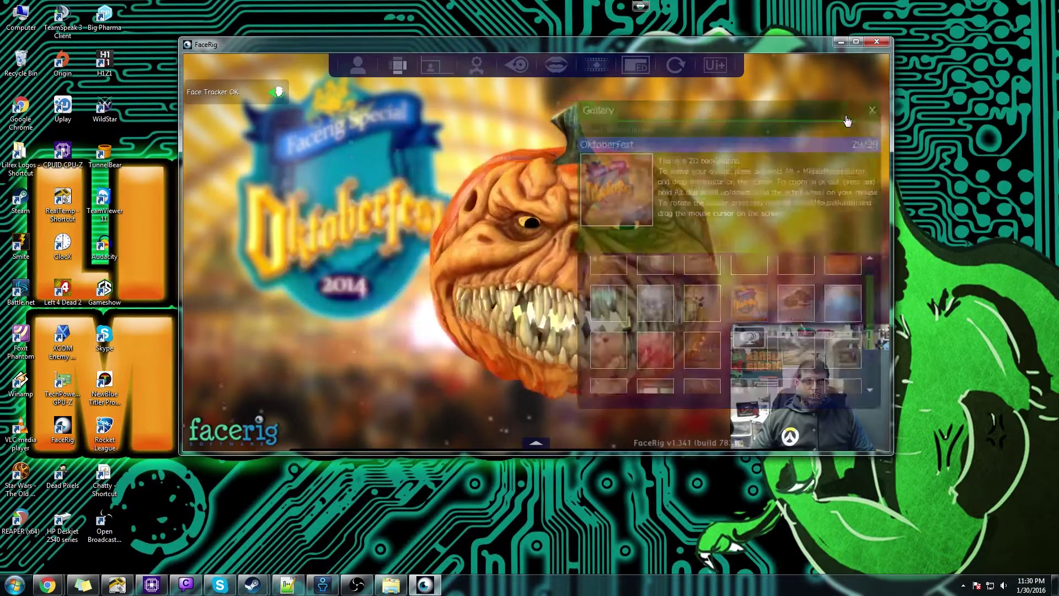
- Cycle the webcam feed through fullscreen and hidden modes back to picture-in-picture, and place it in the lower-right corner of the scene
{"action": "left_click", "coordinate": [433, 67]}
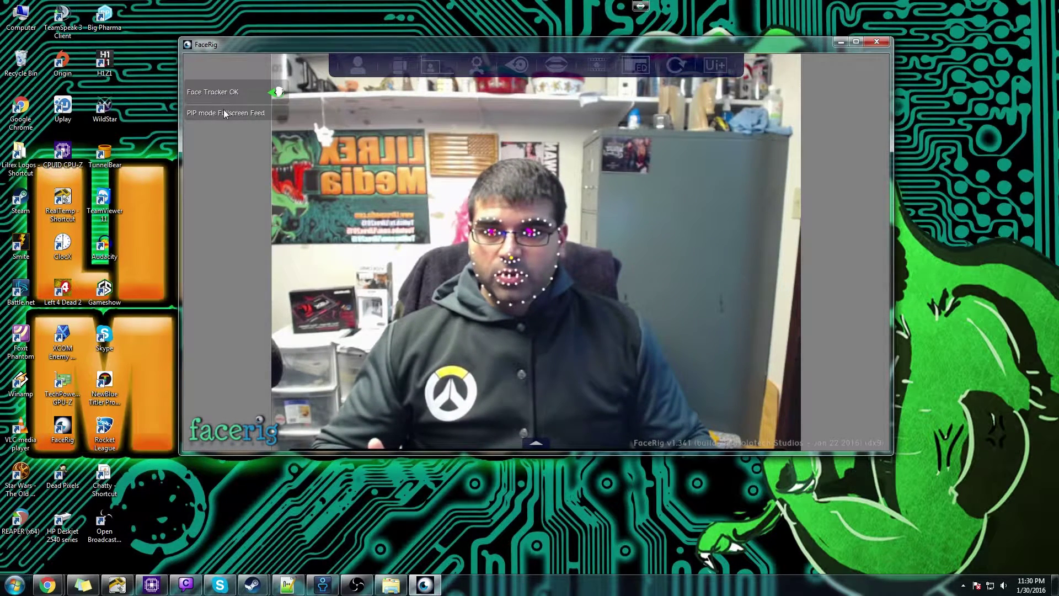
{"action": "left_click", "coordinate": [434, 67]}
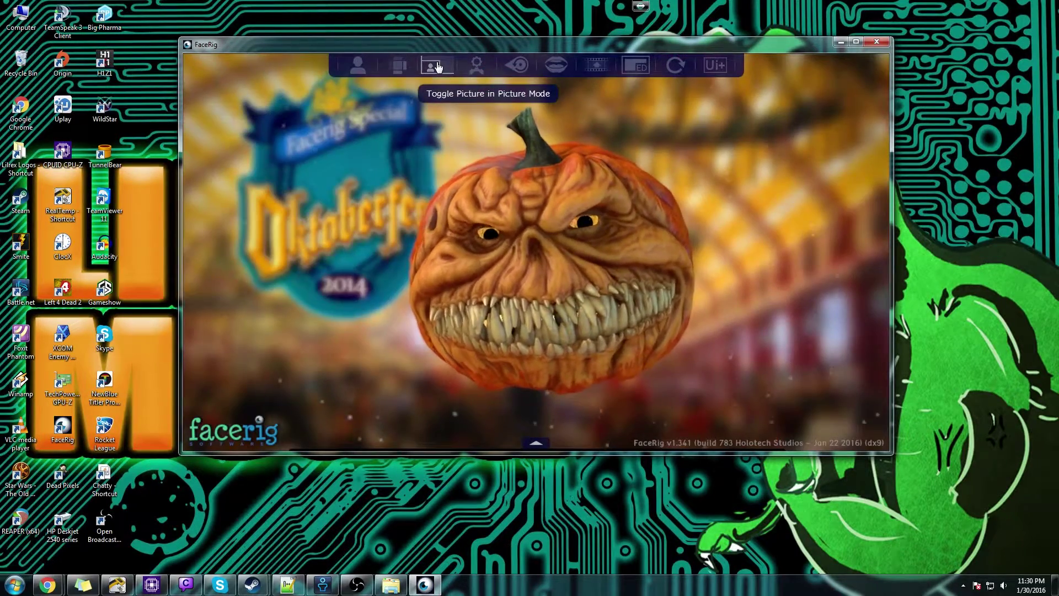
{"action": "left_click", "coordinate": [436, 66]}
{"action": "left_click_drag", "start_coordinate": [250, 275], "coordinate": [765, 365]}
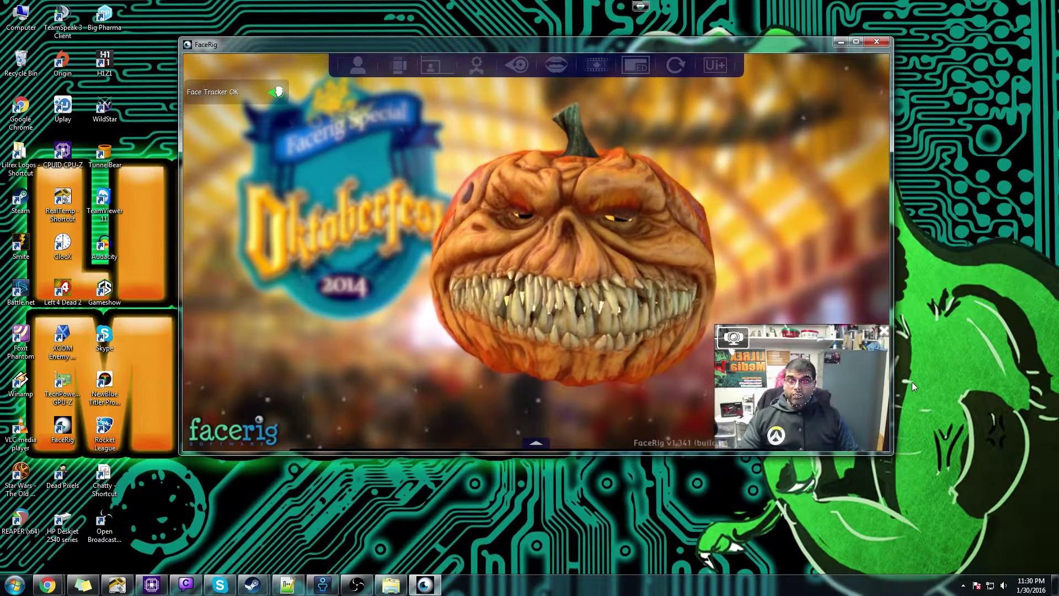
- Bring up the quick tracking calibration and decline it without calibrating
{"action": "left_click", "coordinate": [475, 66]}
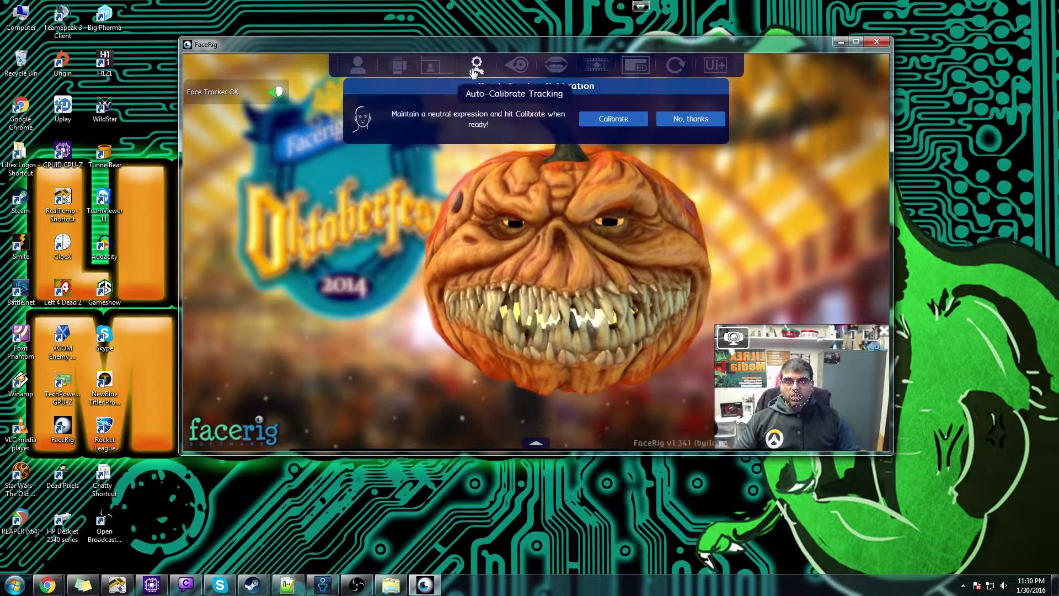
{"action": "left_click", "coordinate": [716, 118]}
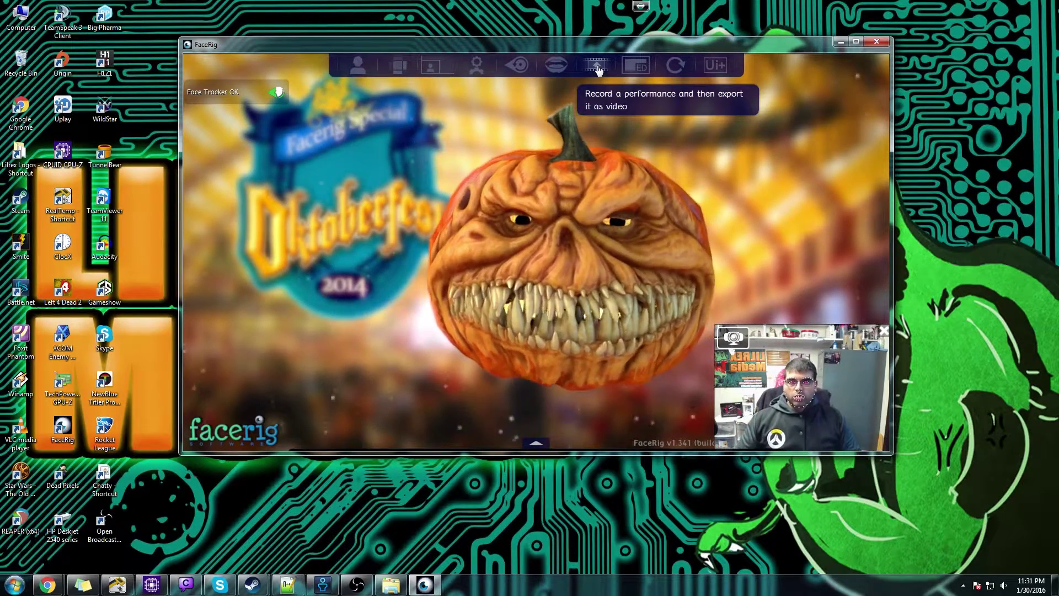
- Record a short avatar performance and look at its WEBM movie export, leaving without saving a file
{"action": "left_click", "coordinate": [596, 66]}
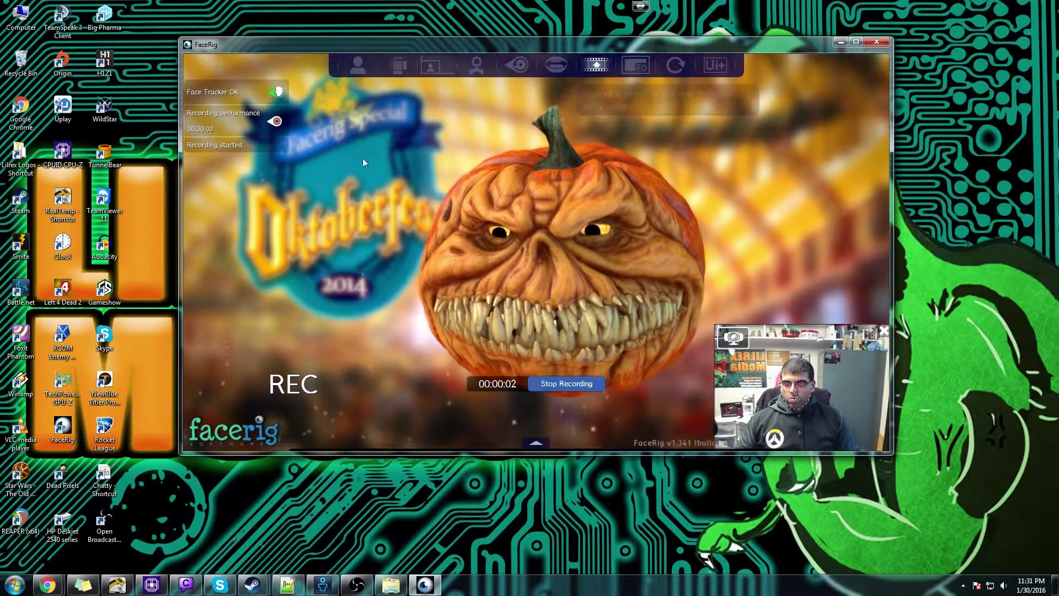
{"action": "left_click", "coordinate": [600, 65]}
{"action": "left_click", "coordinate": [540, 404]}
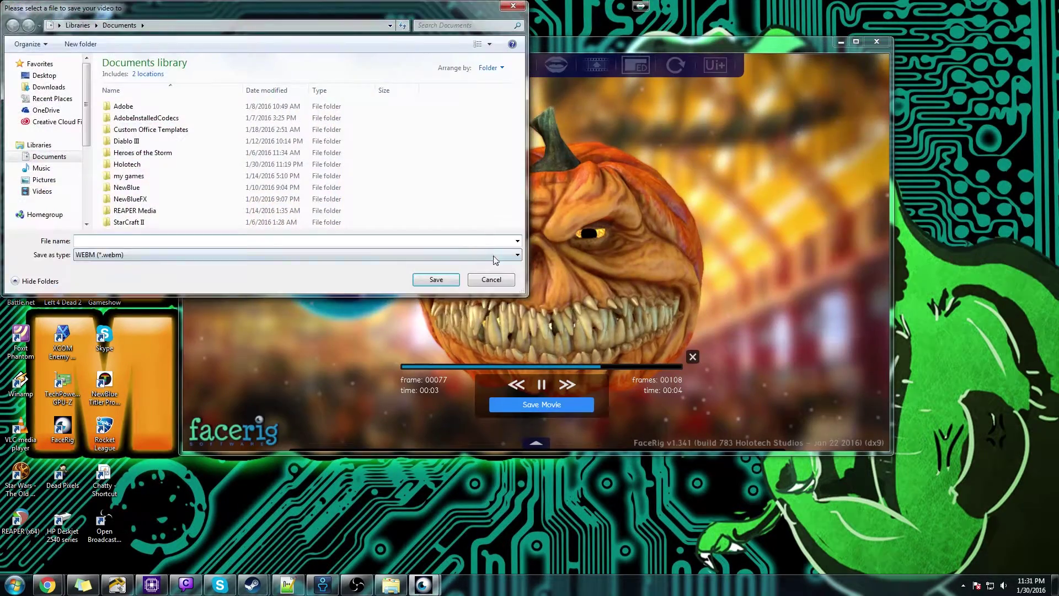
{"action": "left_click", "coordinate": [490, 279]}
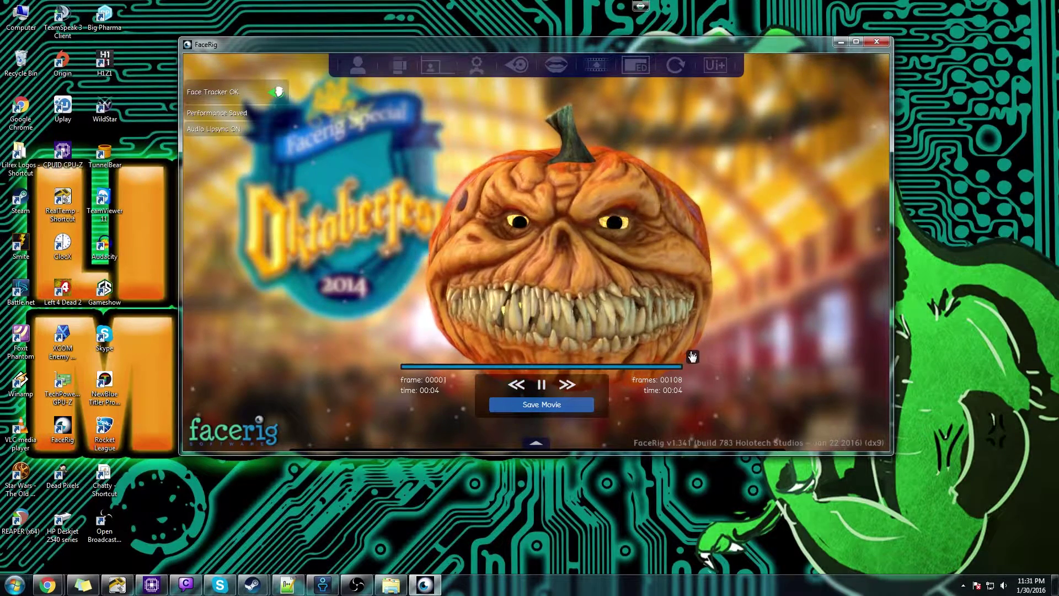
{"action": "left_click", "coordinate": [693, 356]}
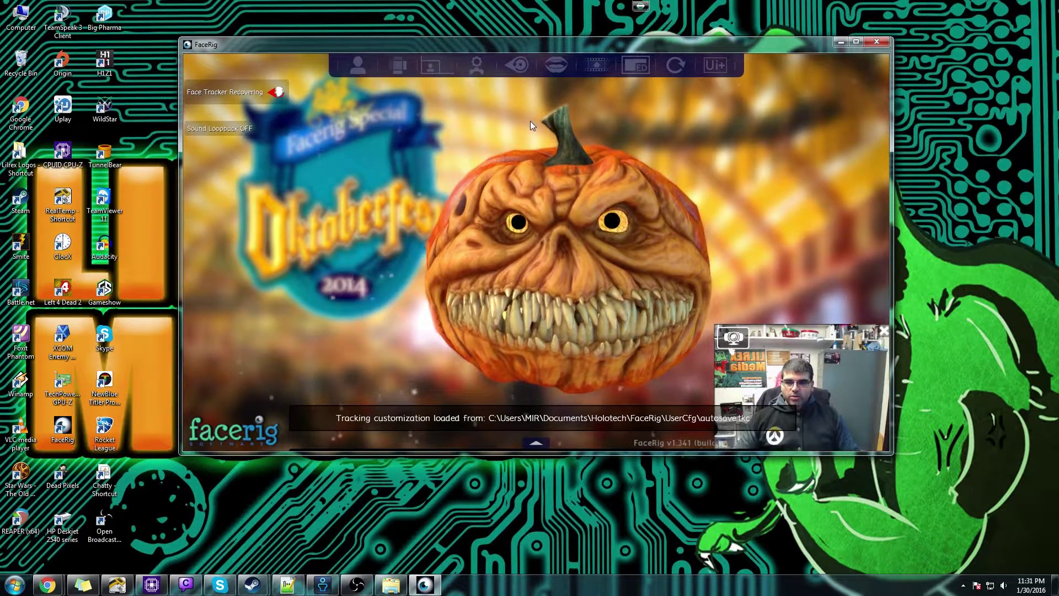
- Add the overlay text "Lilrex2015" and place it just below the pumpkin avatar
{"action": "left_click", "coordinate": [636, 68]}
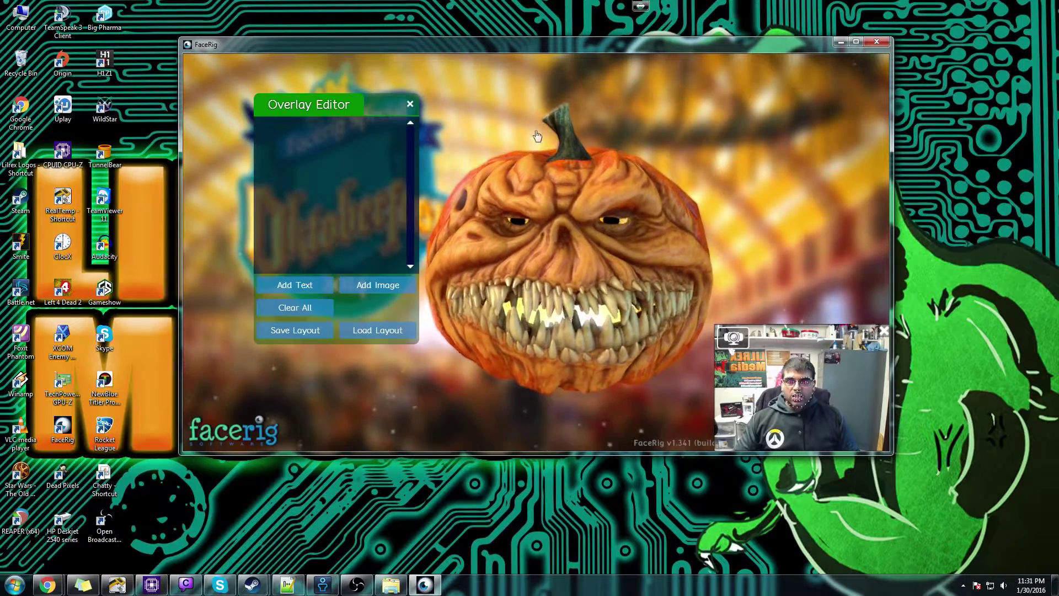
{"action": "left_click", "coordinate": [302, 283]}
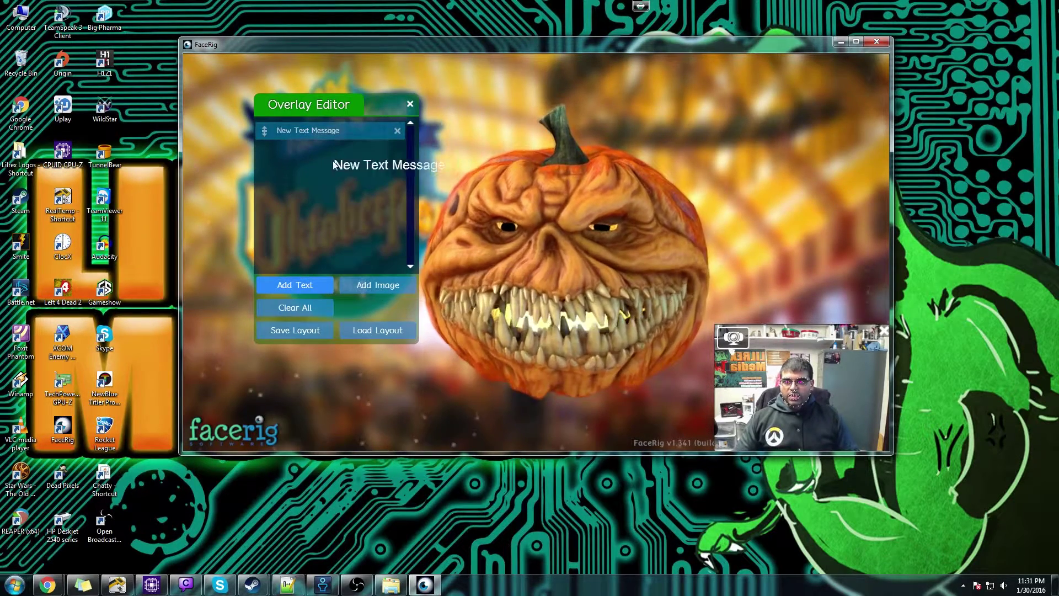
{"action": "left_click", "coordinate": [505, 167]}
{"action": "left_click_drag", "start_coordinate": [584, 125], "coordinate": [423, 145]}
{"action": "type", "text": "Lilrex2015"}
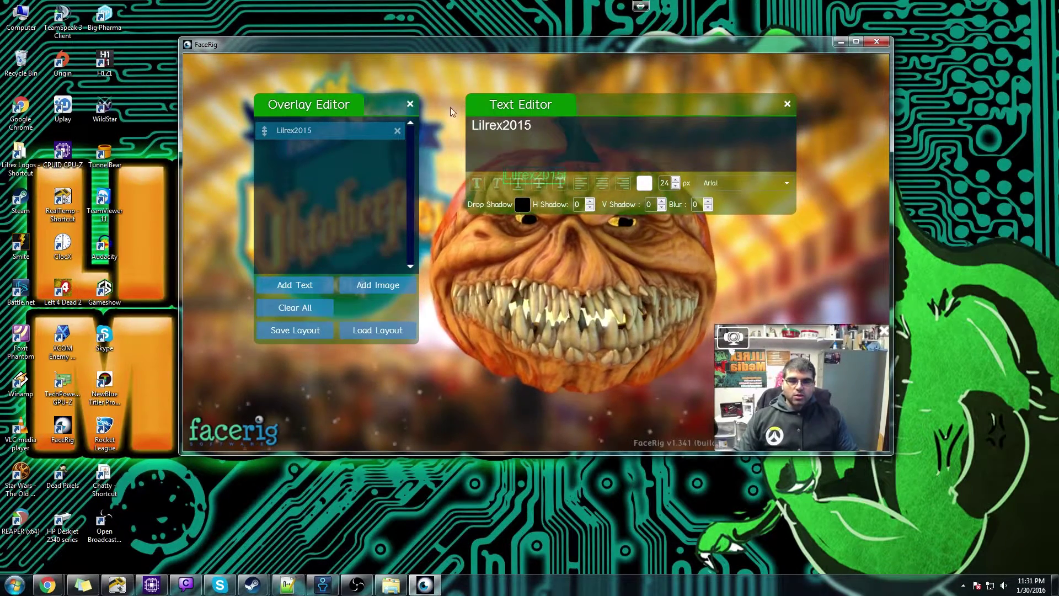
{"action": "key", "text": "Return"}
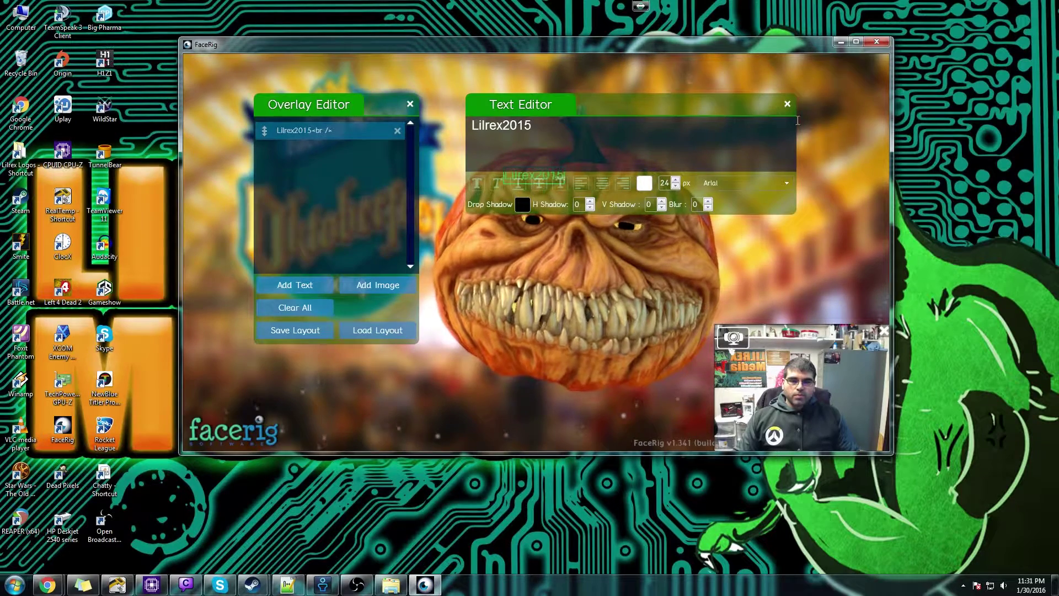
{"action": "left_click", "coordinate": [788, 104]}
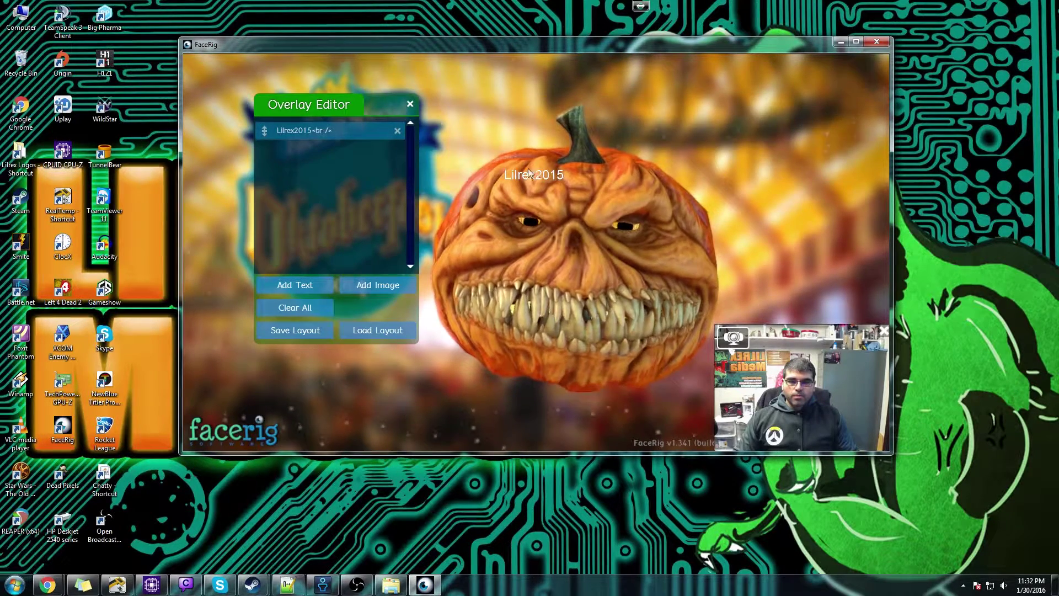
{"action": "left_click_drag", "start_coordinate": [679, 182], "coordinate": [577, 410]}
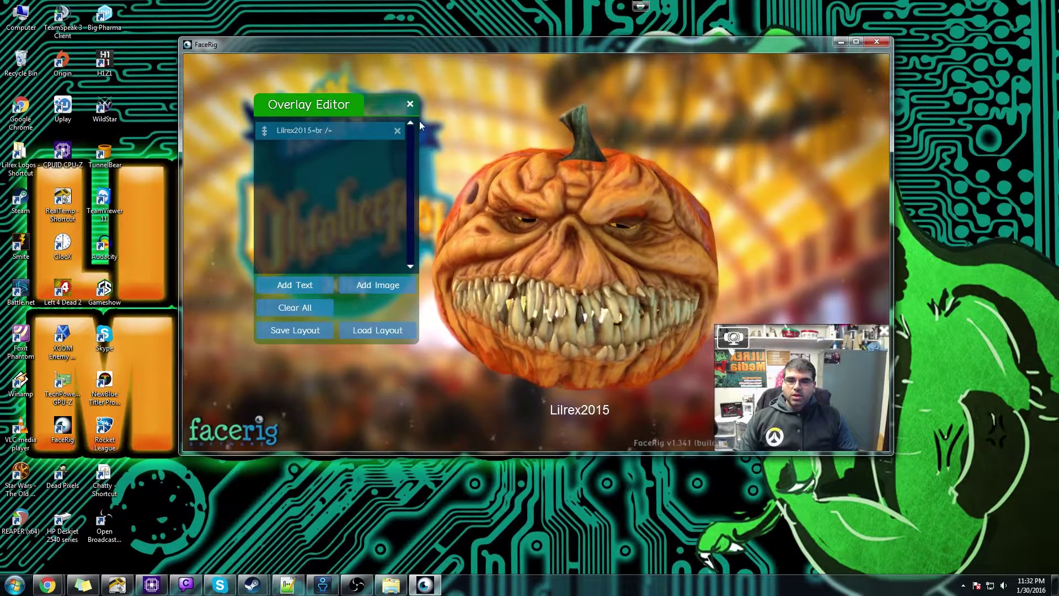
{"action": "left_click", "coordinate": [410, 106]}
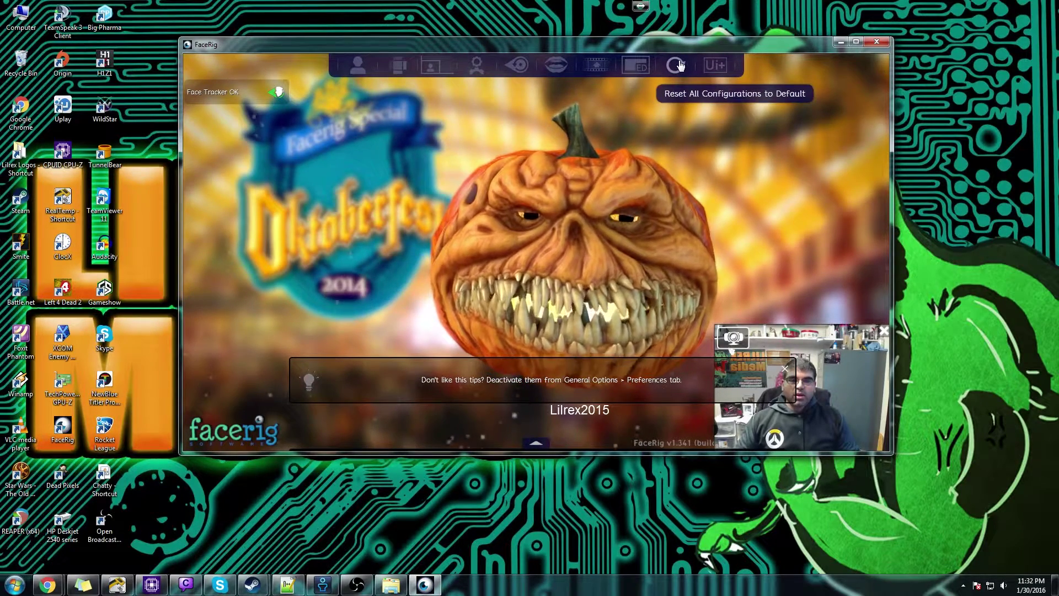
- Switch to the advanced interface and try the Halloween Toothy Pumpkin Retargeted avatar before returning to the standard Halloween Toothy Pumpkin
{"action": "left_click", "coordinate": [731, 62]}
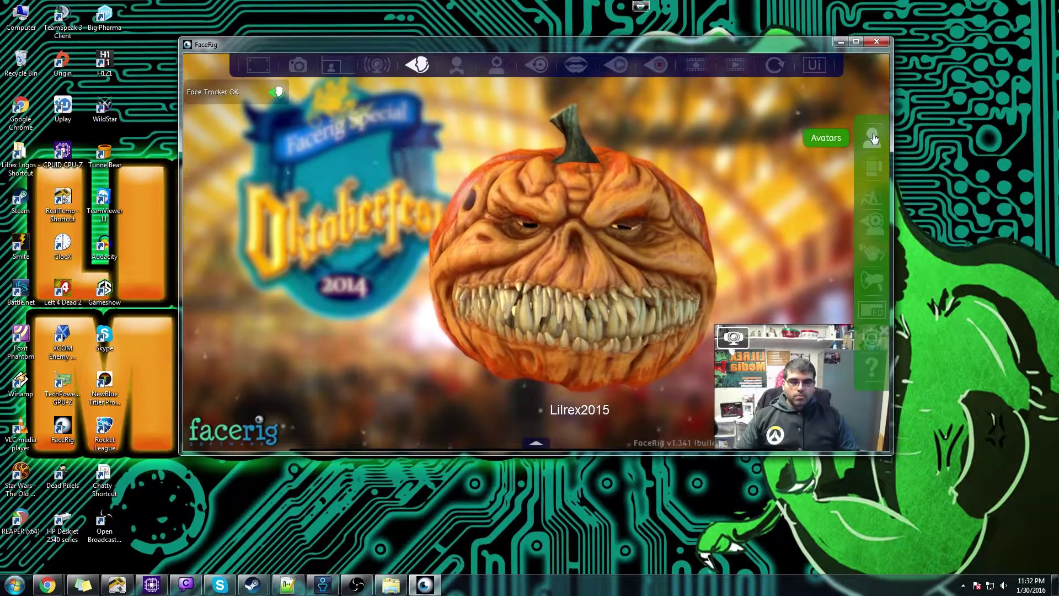
{"action": "left_click", "coordinate": [872, 138]}
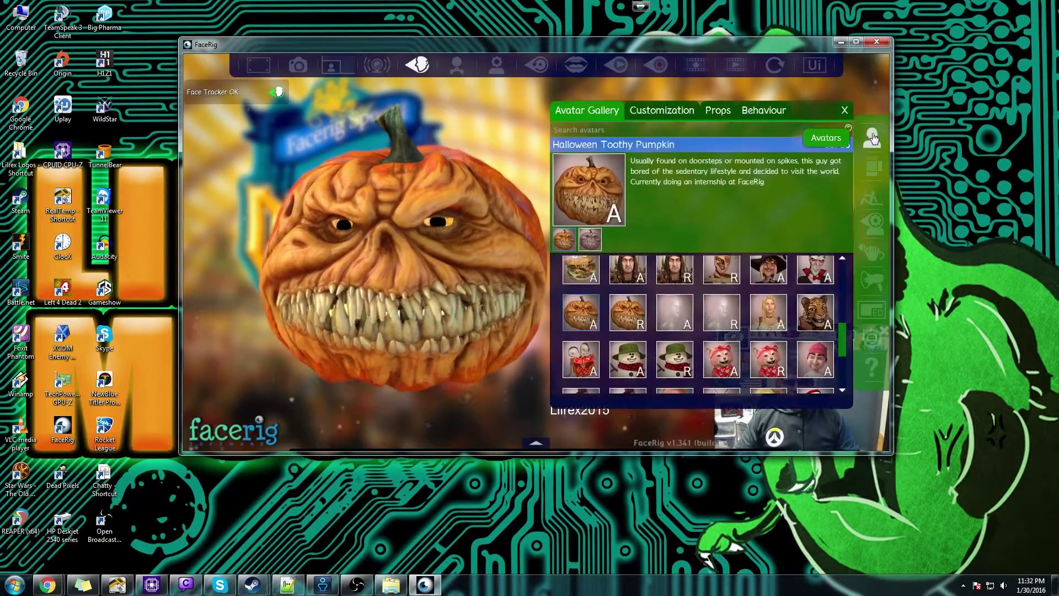
{"action": "left_click", "coordinate": [628, 327]}
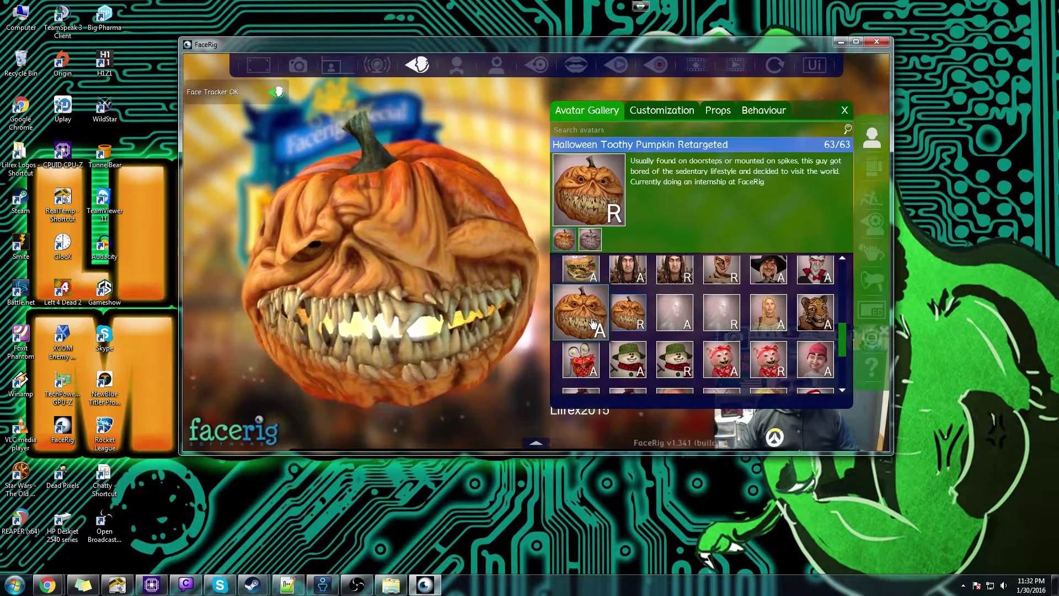
{"action": "left_click", "coordinate": [569, 317]}
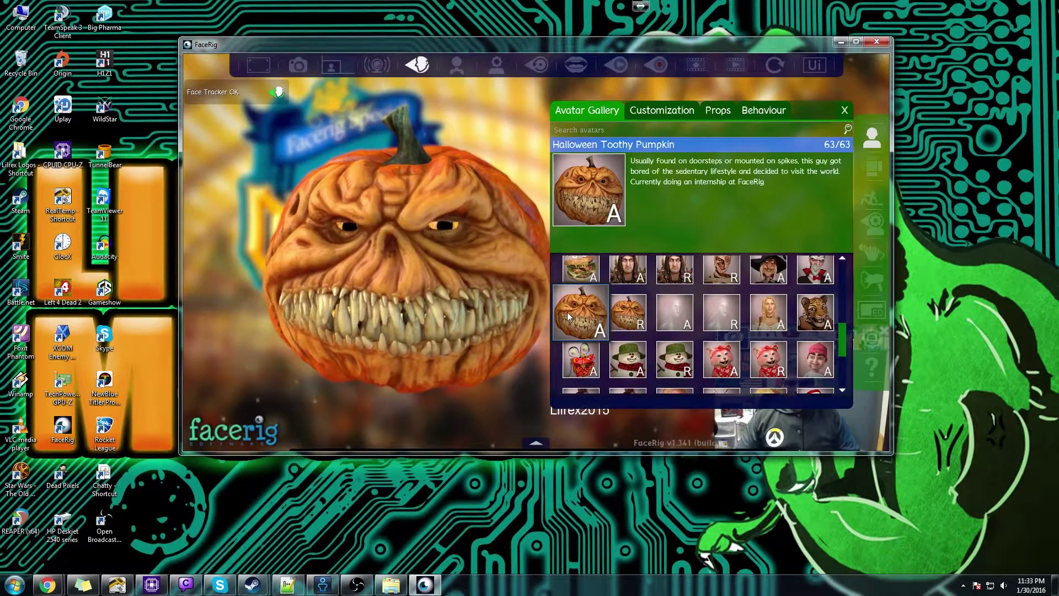
- Reduce the scale of the left and right eye pupils separately in the pumpkin avatar's feature customization
{"action": "left_click", "coordinate": [664, 115]}
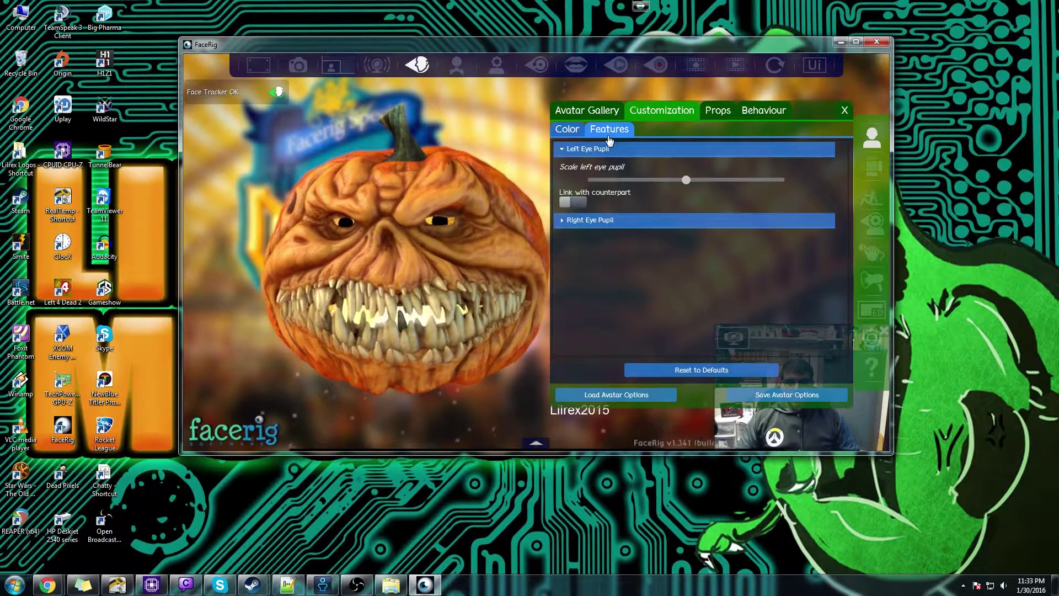
{"action": "mouse_move", "coordinate": [689, 180]}
{"action": "left_mouse_down"}
{"action": "mouse_move", "coordinate": [753, 180]}
{"action": "mouse_move", "coordinate": [670, 179]}
{"action": "left_mouse_up"}
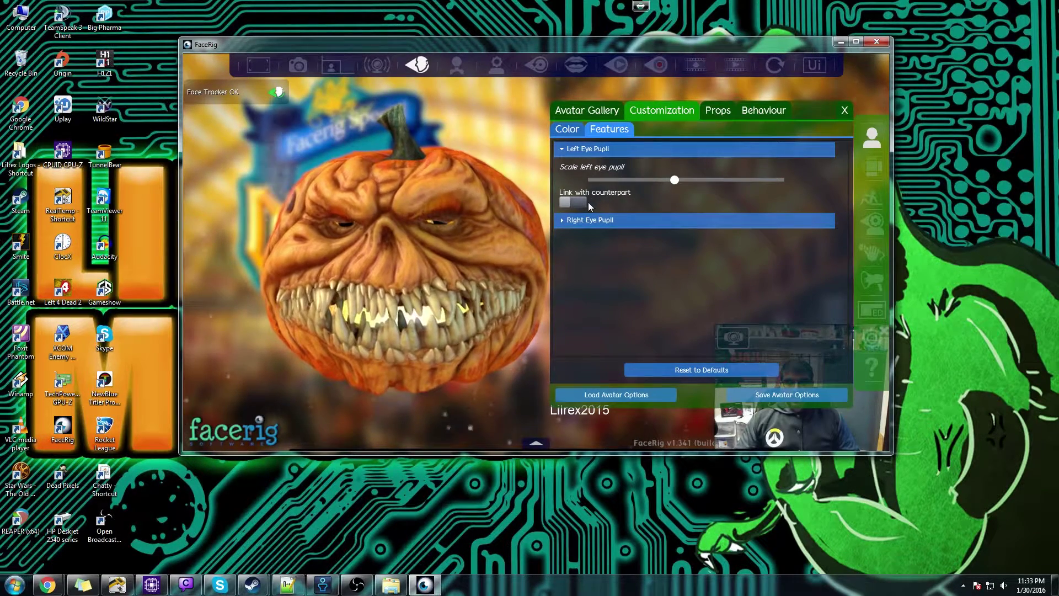
{"action": "left_click", "coordinate": [572, 220]}
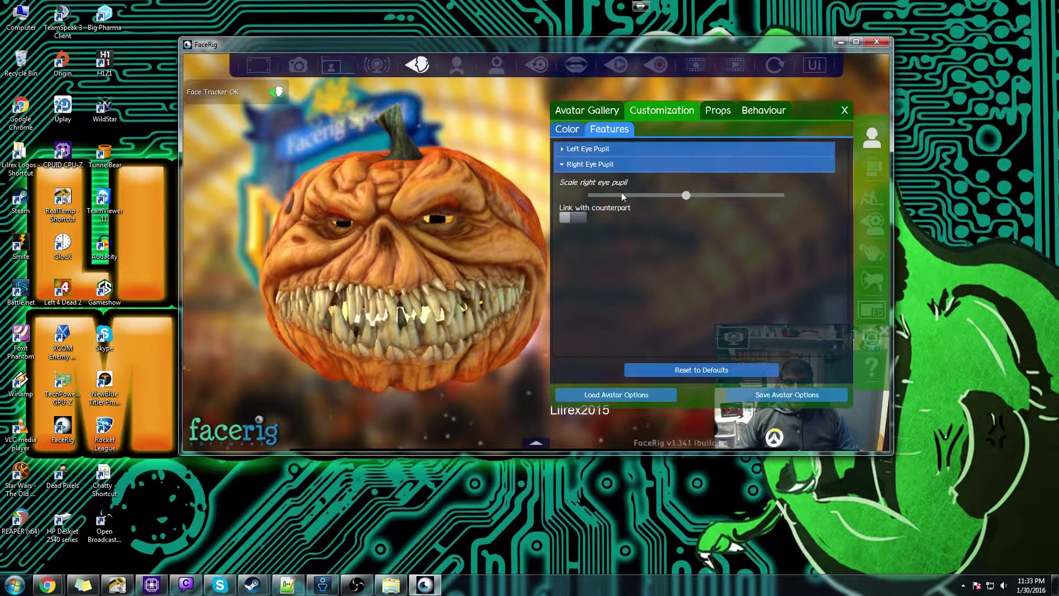
{"action": "left_click_drag", "start_coordinate": [685, 195], "coordinate": [663, 195]}
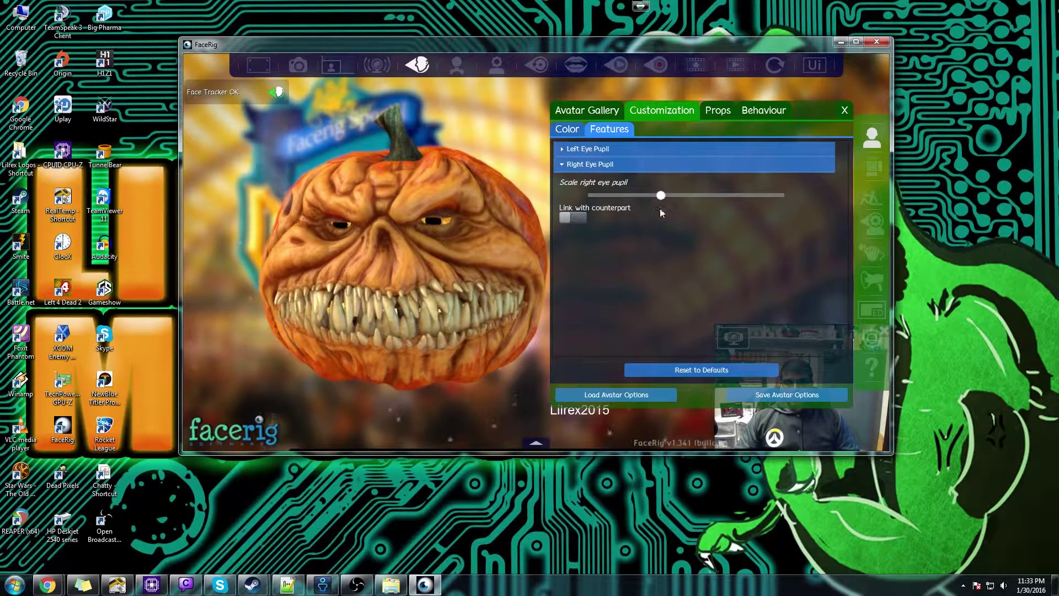
- Increase the right eye pupil's scale to near its maximum and attach an axe prop to the avatar's head
{"action": "left_click_drag", "start_coordinate": [766, 219], "coordinate": [760, 215]}
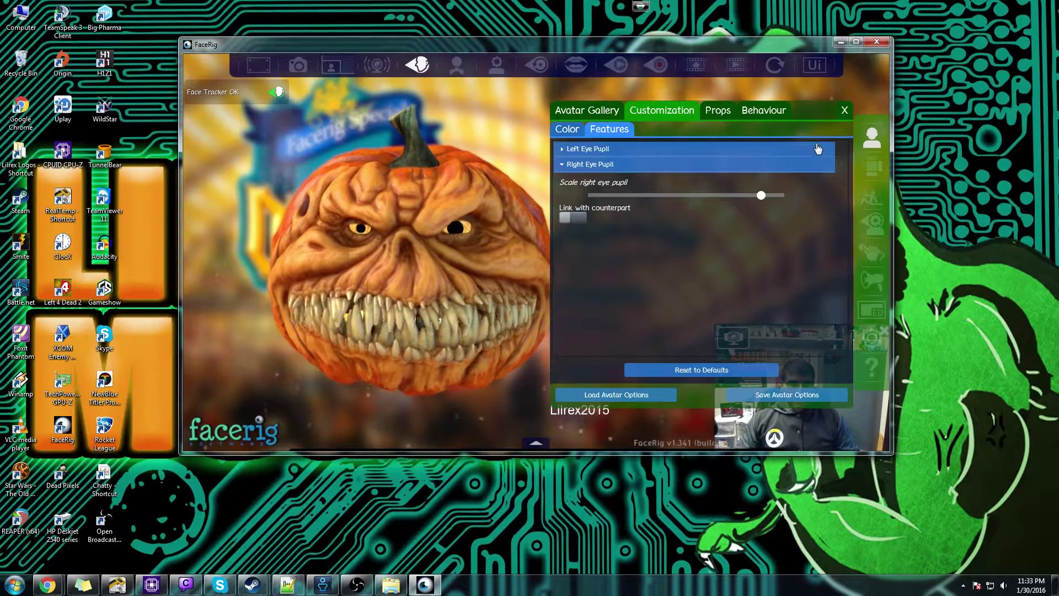
{"action": "left_click", "coordinate": [717, 111]}
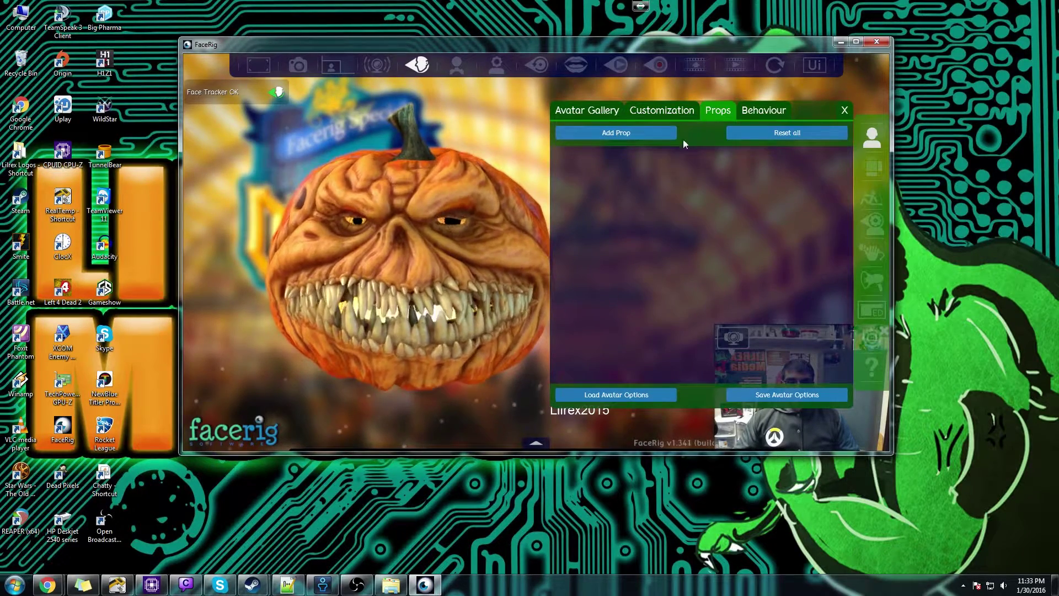
{"action": "left_click", "coordinate": [660, 137]}
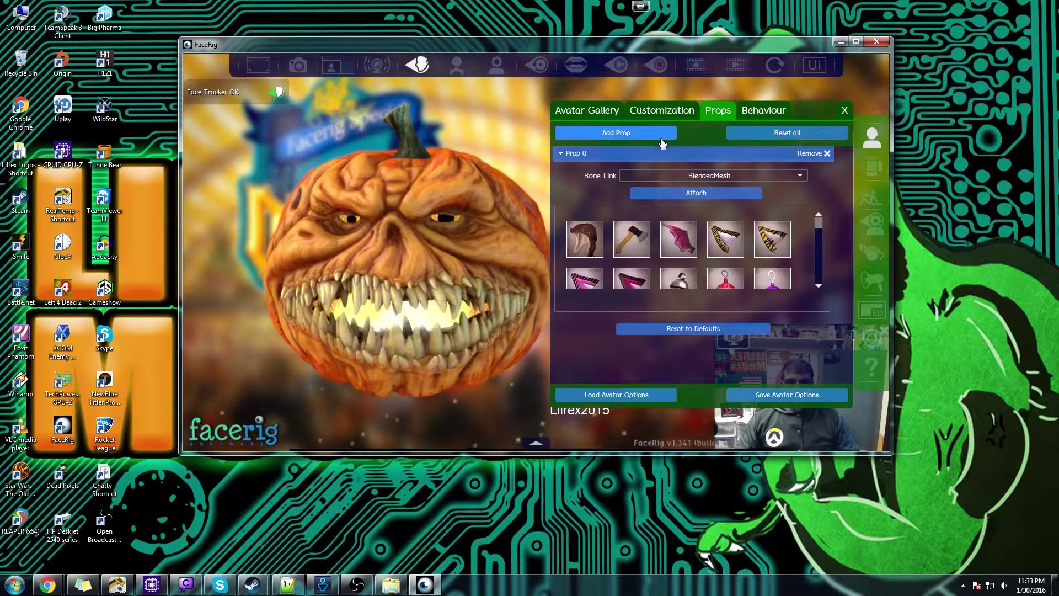
{"action": "left_click", "coordinate": [642, 260]}
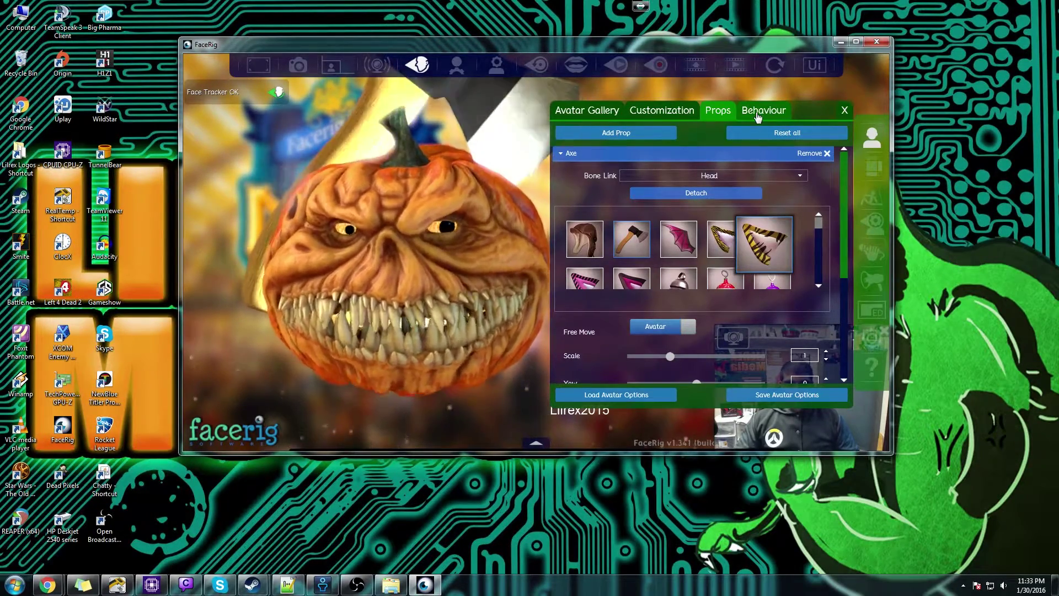
- Enable cross eyes with independent eyelids and eyebrows, and try auto blink before returning to tracked blink in the avatar's behaviour settings
{"action": "left_click", "coordinate": [758, 112]}
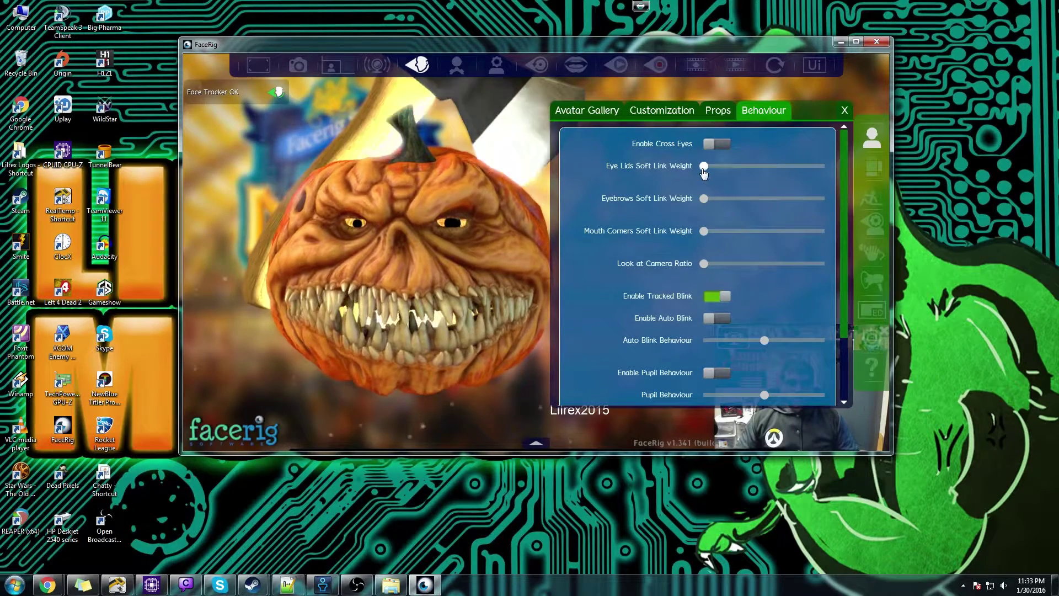
{"action": "left_click_drag", "start_coordinate": [766, 171], "coordinate": [700, 169]}
{"action": "left_click", "coordinate": [716, 145]}
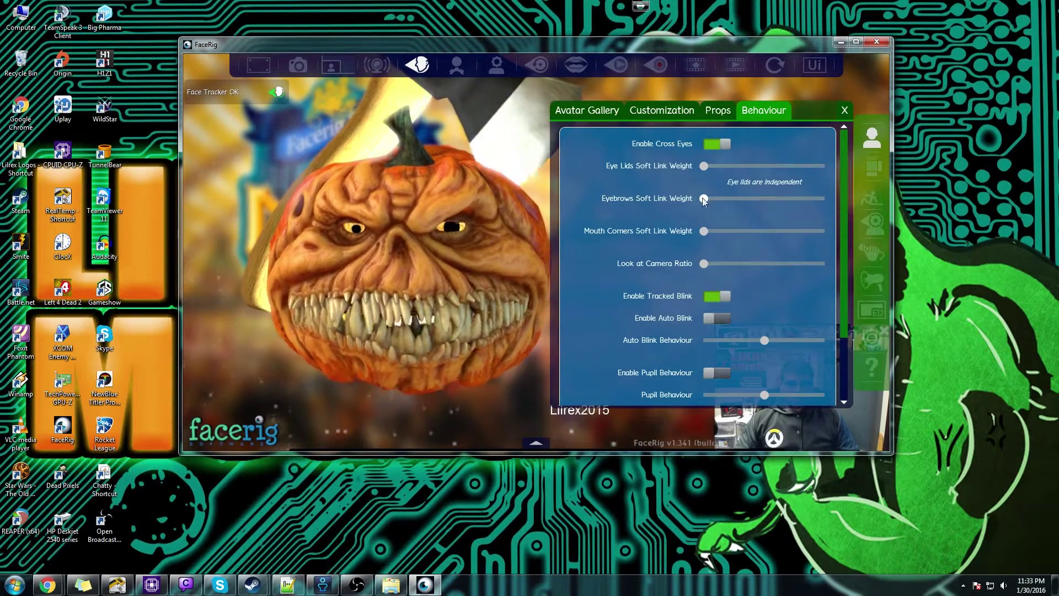
{"action": "left_click_drag", "start_coordinate": [747, 201], "coordinate": [675, 223]}
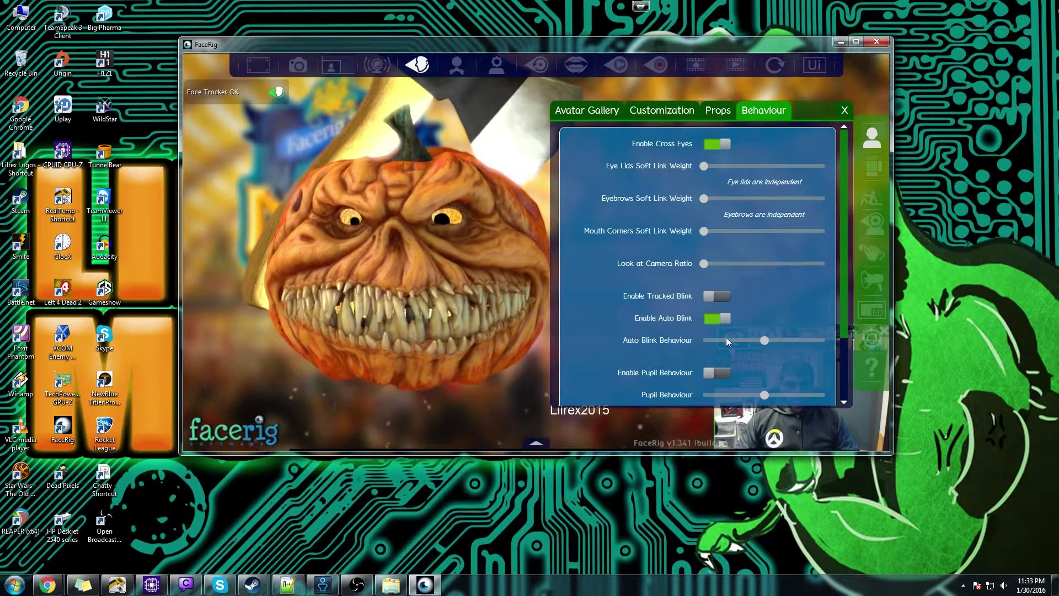
{"action": "scroll", "coordinate": [726, 335], "scroll_direction": "down", "scroll_amount": 1}
{"action": "left_click", "coordinate": [713, 285]}
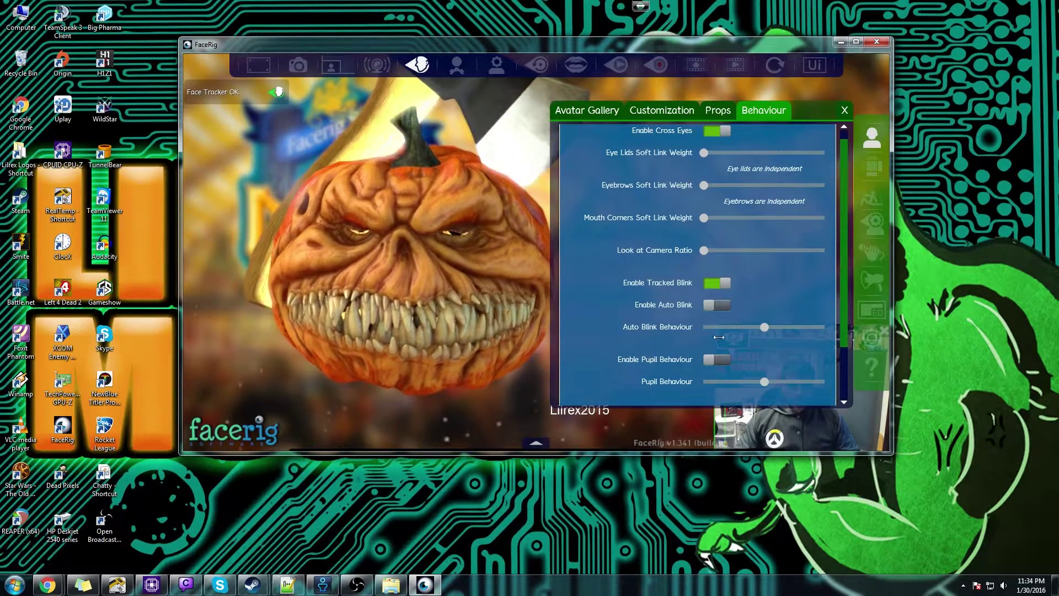
{"action": "scroll", "coordinate": [733, 356], "scroll_direction": "down", "scroll_amount": 5}
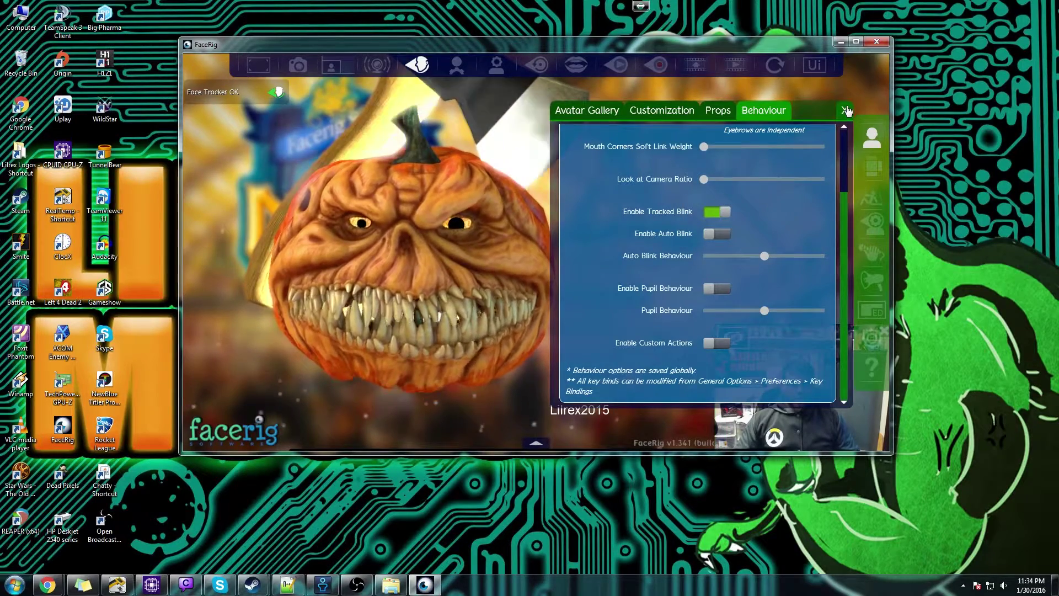
{"action": "left_click", "coordinate": [845, 109]}
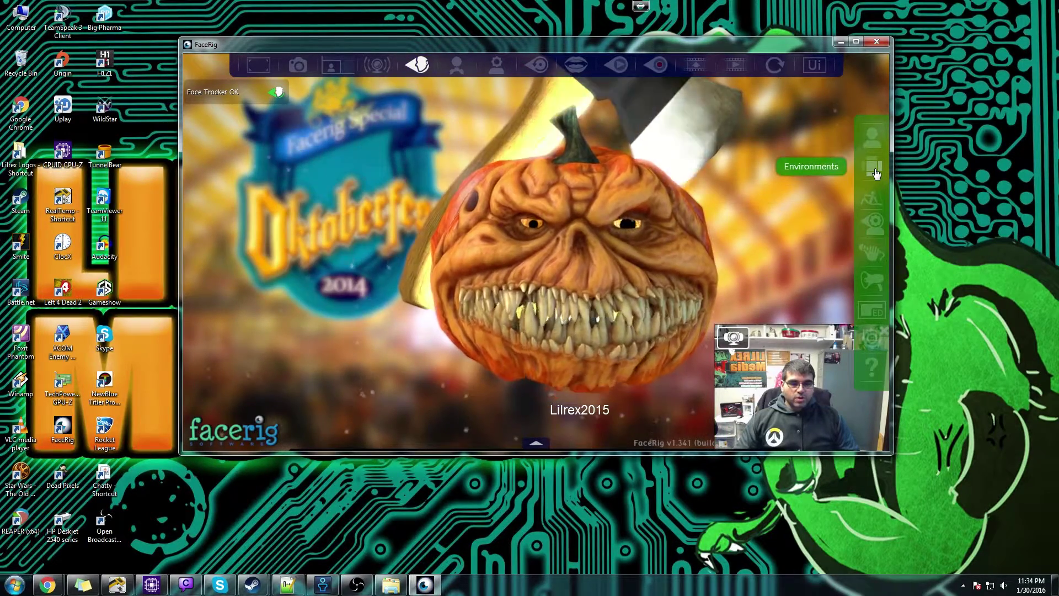
- Change the environment's main directional light color to bright green (#30f000) after going through the specular and emissive multipliers
{"action": "left_click", "coordinate": [873, 168]}
{"action": "left_click", "coordinate": [646, 114]}
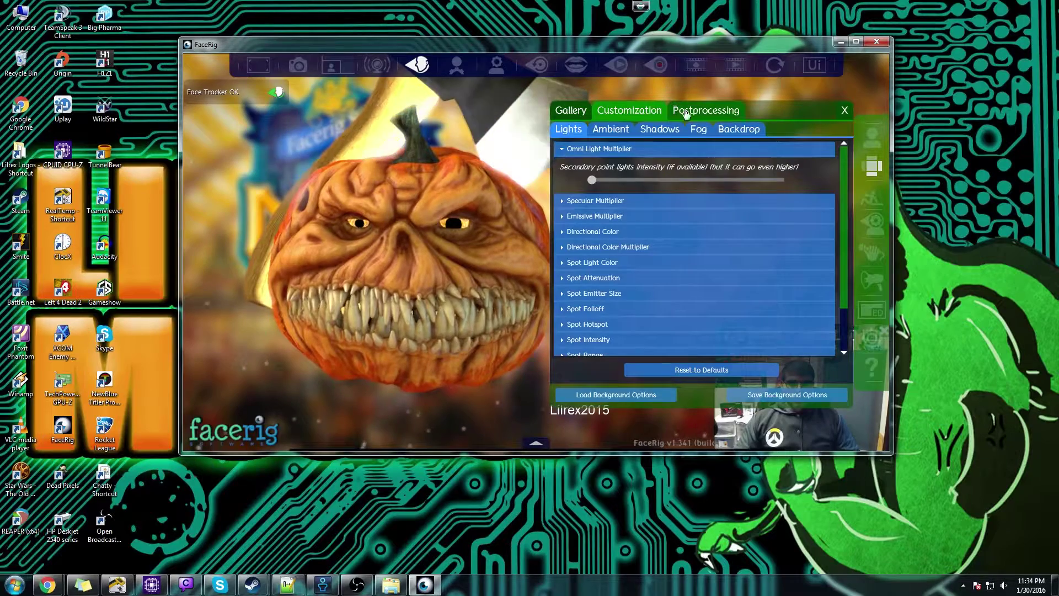
{"action": "left_click", "coordinate": [561, 202]}
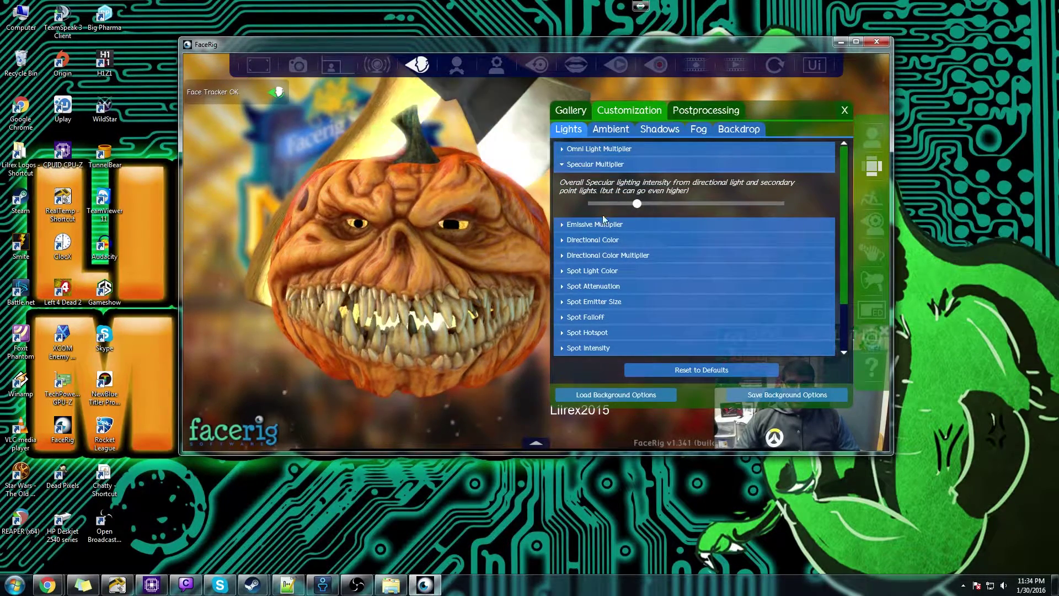
{"action": "left_click", "coordinate": [563, 225]}
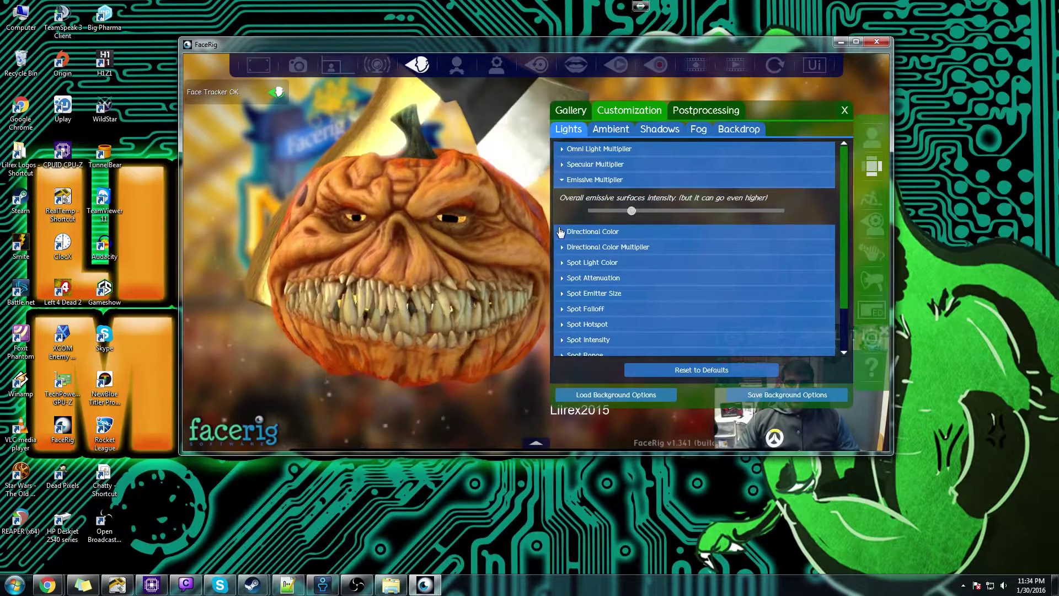
{"action": "left_click", "coordinate": [560, 232]}
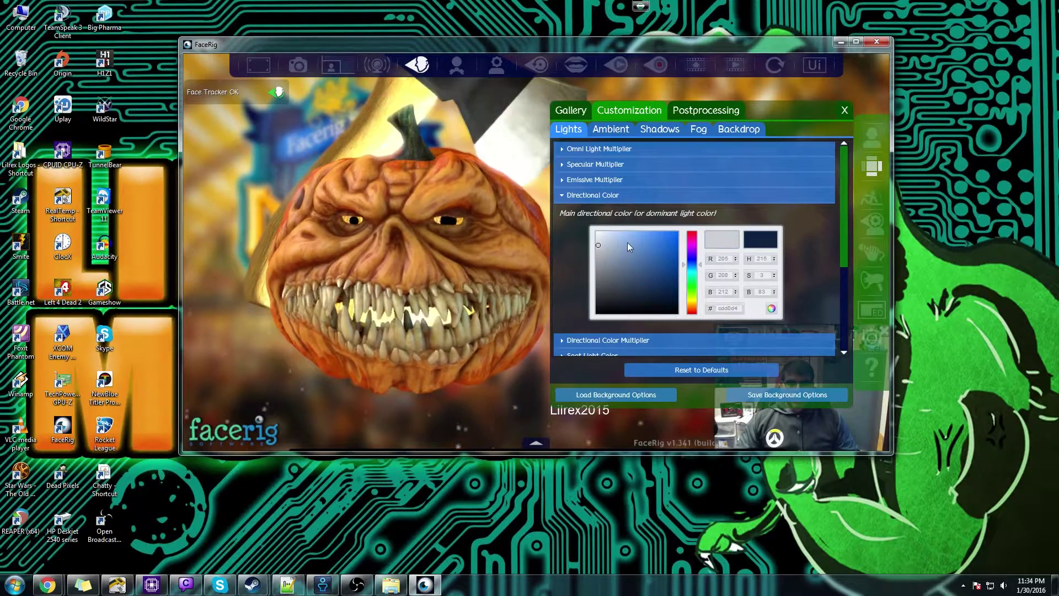
{"action": "scroll", "coordinate": [628, 243], "scroll_direction": "down", "scroll_amount": 1}
{"action": "left_click", "coordinate": [604, 243]}
{"action": "mouse_move", "coordinate": [604, 242]}
{"action": "left_mouse_down"}
{"action": "mouse_move", "coordinate": [614, 233]}
{"action": "mouse_move", "coordinate": [662, 234]}
{"action": "mouse_move", "coordinate": [657, 250]}
{"action": "mouse_move", "coordinate": [648, 236]}
{"action": "mouse_move", "coordinate": [660, 243]}
{"action": "left_mouse_up"}
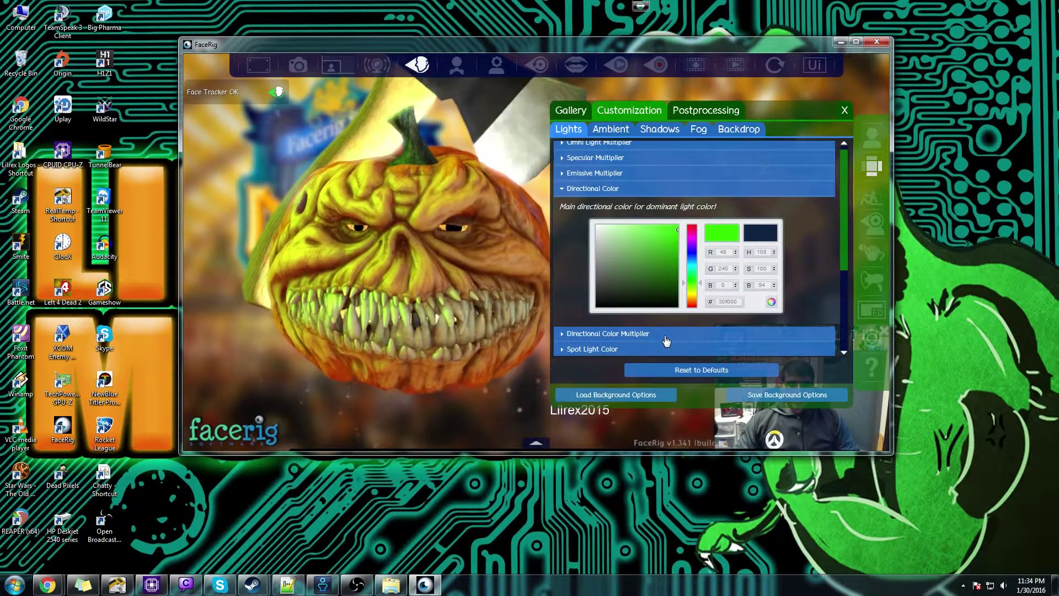
- Raise the directional color multiplier to near its maximum and set the spot light color to purple (#9100b5)
{"action": "left_click", "coordinate": [666, 335]}
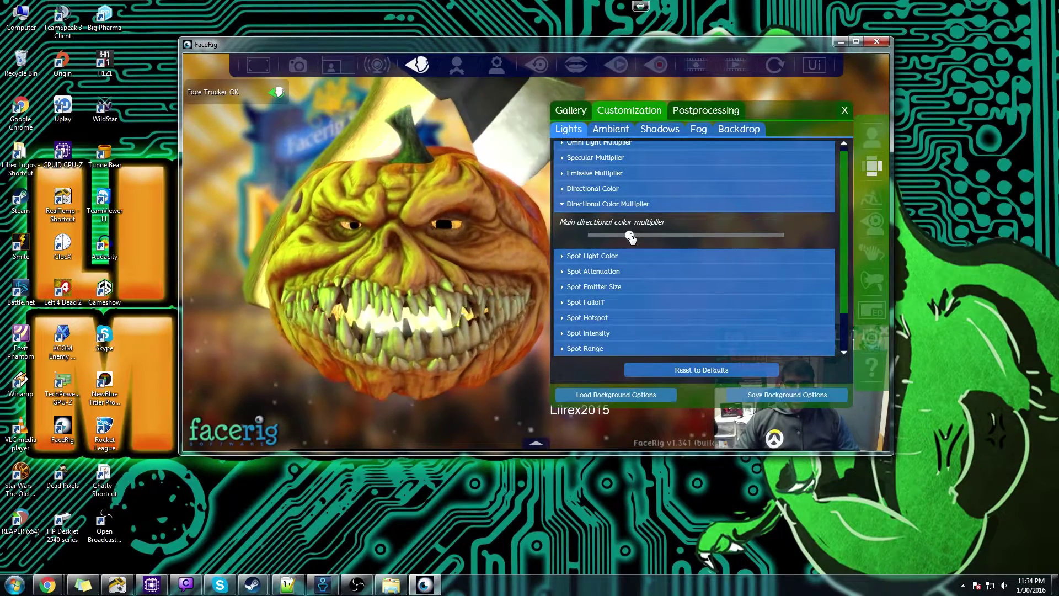
{"action": "left_click_drag", "start_coordinate": [630, 236], "coordinate": [744, 237]}
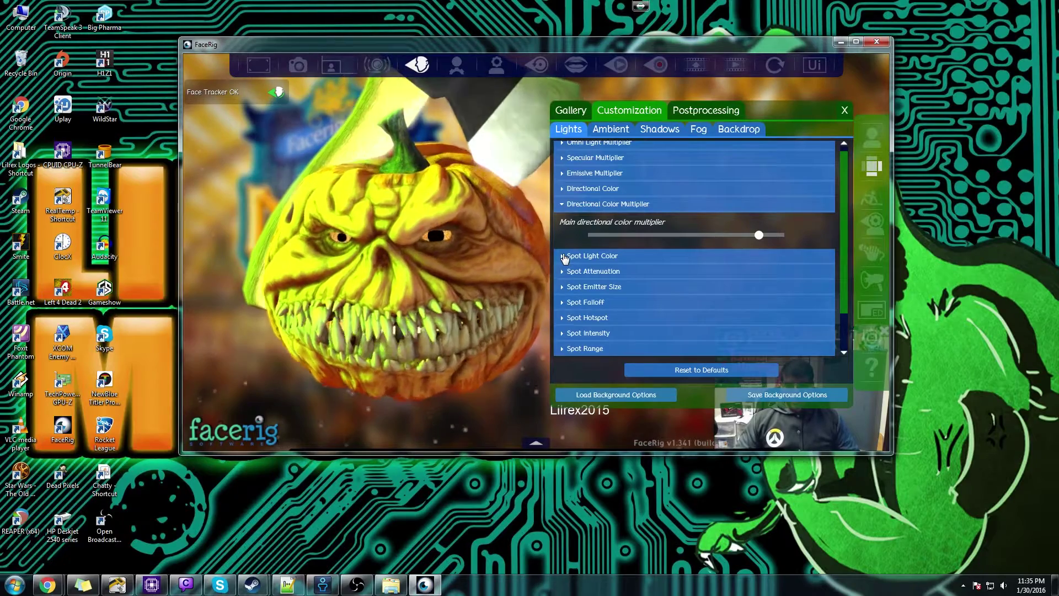
{"action": "left_click", "coordinate": [564, 255]}
{"action": "mouse_move", "coordinate": [613, 282]}
{"action": "left_mouse_down"}
{"action": "mouse_move", "coordinate": [650, 287]}
{"action": "mouse_move", "coordinate": [676, 271]}
{"action": "mouse_move", "coordinate": [683, 280]}
{"action": "left_mouse_up"}
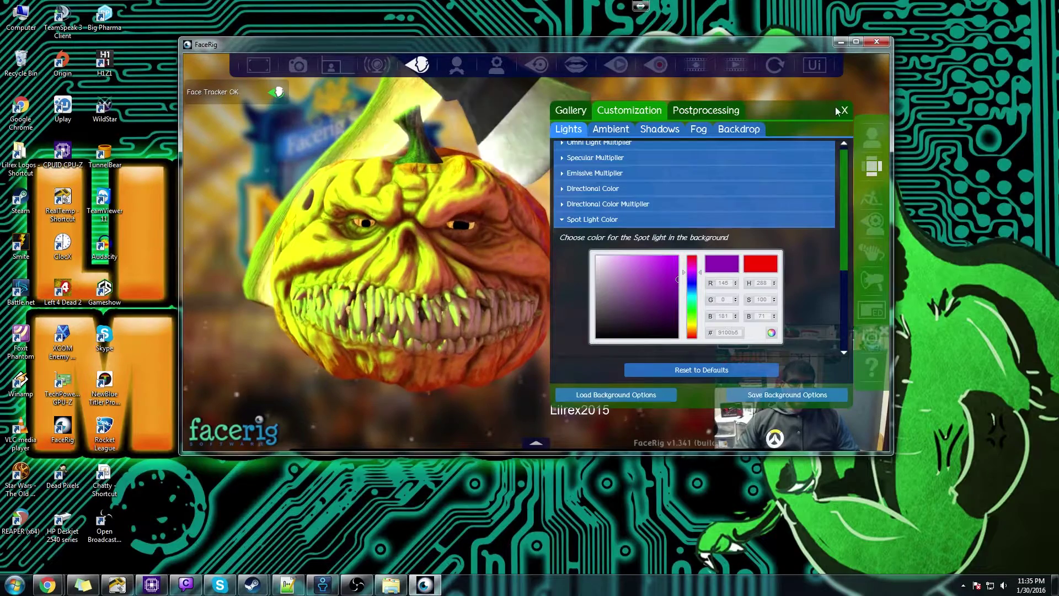
- Lower the spotlight attenuation factor to its minimum and increase the spotlight emitter size to about a third of its range
{"action": "scroll", "coordinate": [654, 274], "scroll_direction": "down", "scroll_amount": 3}
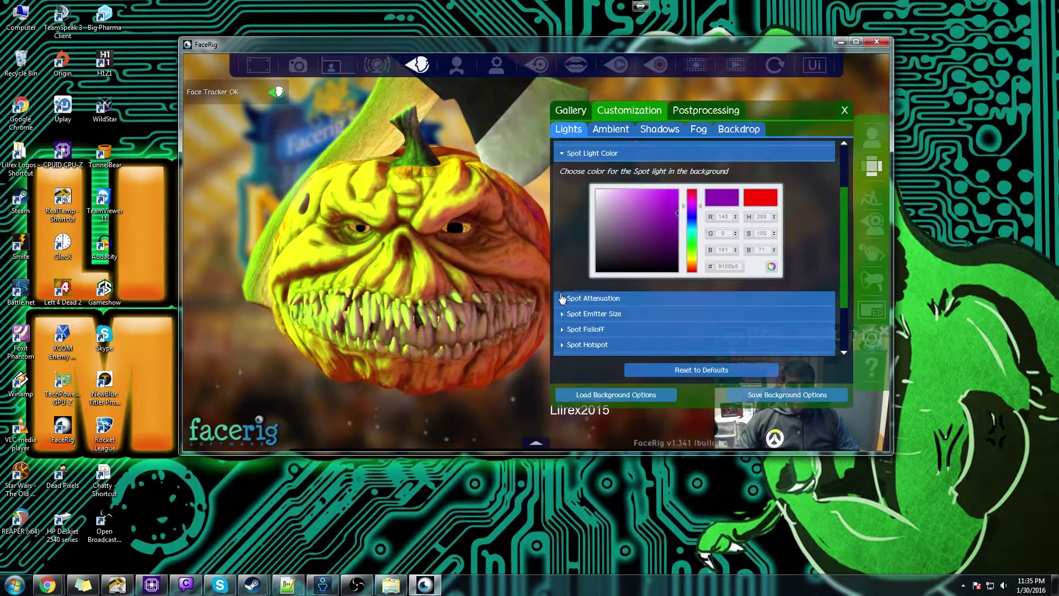
{"action": "left_click", "coordinate": [562, 297]}
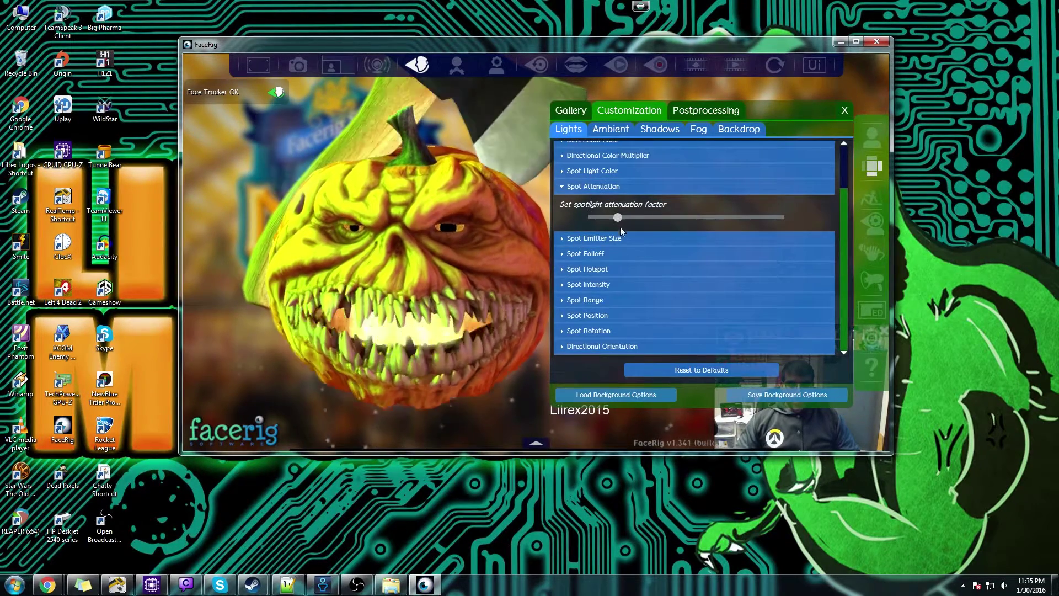
{"action": "mouse_move", "coordinate": [740, 227]}
{"action": "left_mouse_down"}
{"action": "mouse_move", "coordinate": [679, 224]}
{"action": "mouse_move", "coordinate": [809, 224]}
{"action": "mouse_move", "coordinate": [590, 227]}
{"action": "mouse_move", "coordinate": [744, 220]}
{"action": "left_mouse_up"}
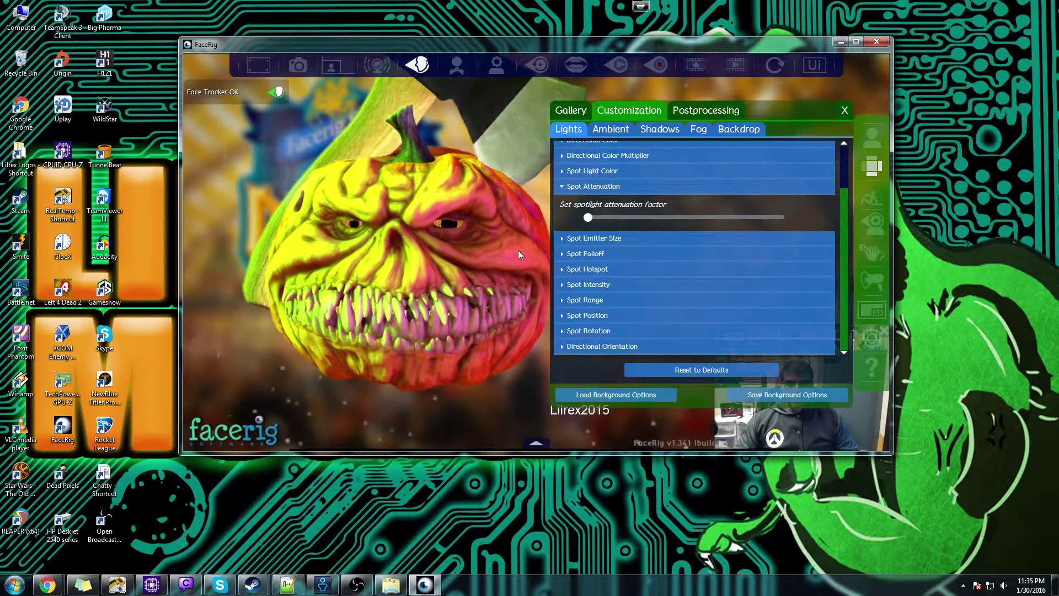
{"action": "left_click_drag", "start_coordinate": [783, 218], "coordinate": [539, 240]}
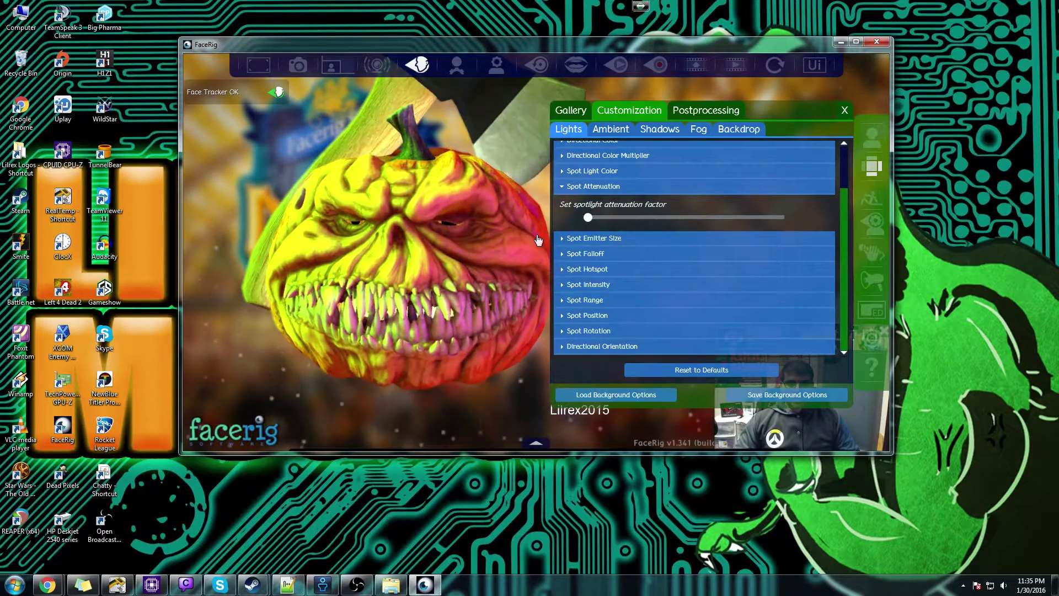
{"action": "left_click", "coordinate": [576, 238]}
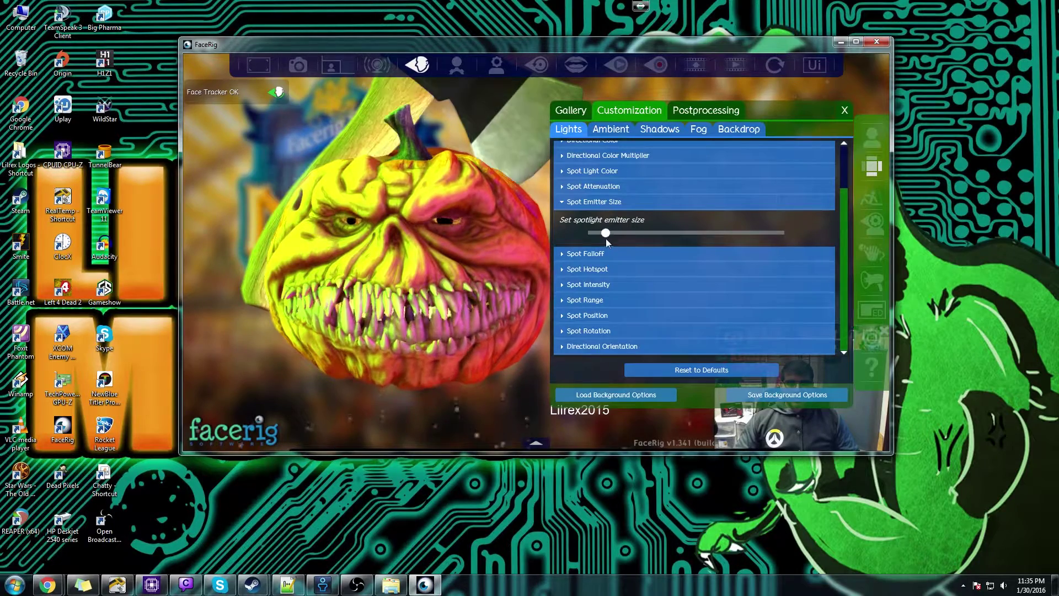
{"action": "left_click_drag", "start_coordinate": [588, 232], "coordinate": [654, 234]}
- Reduce the spot falloff to near its minimum and rotate the spot light with the rotation gizmo to relight the pumpkin
{"action": "left_click", "coordinate": [642, 254]}
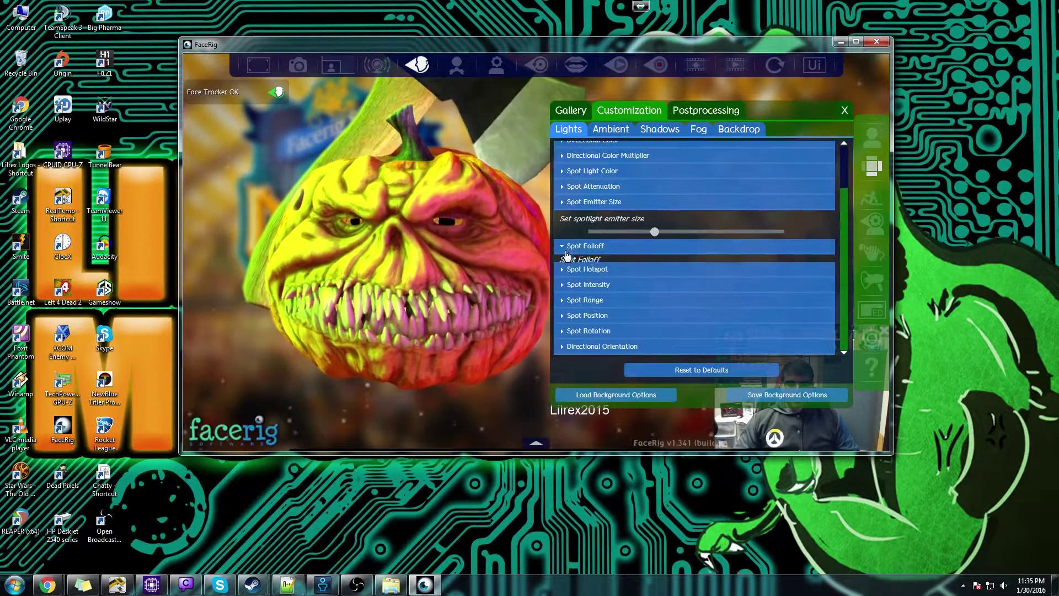
{"action": "left_click_drag", "start_coordinate": [687, 249], "coordinate": [561, 291]}
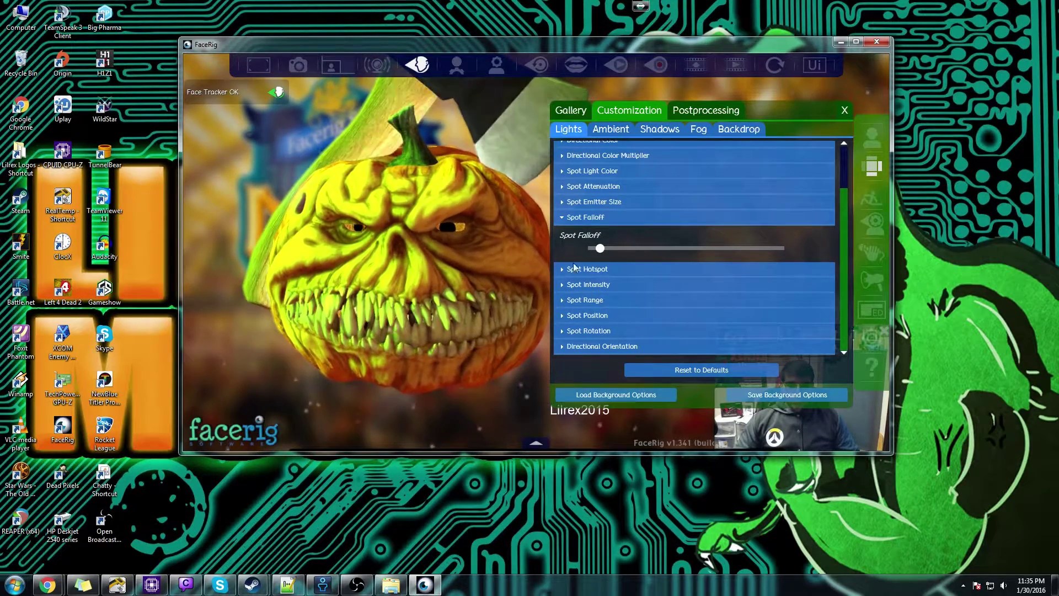
{"action": "left_click", "coordinate": [589, 330]}
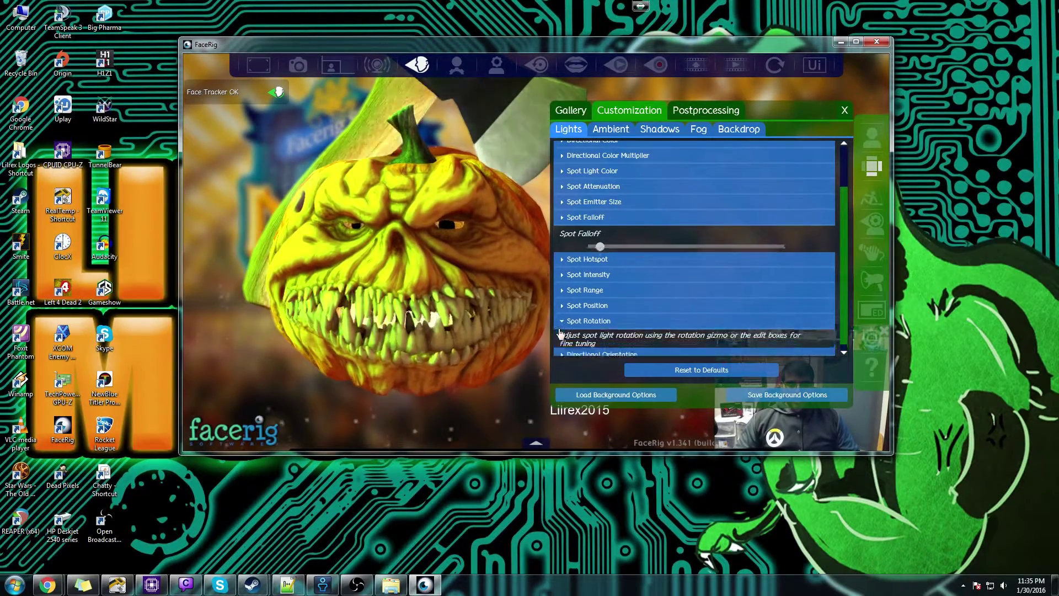
{"action": "left_click_drag", "start_coordinate": [251, 375], "coordinate": [298, 322]}
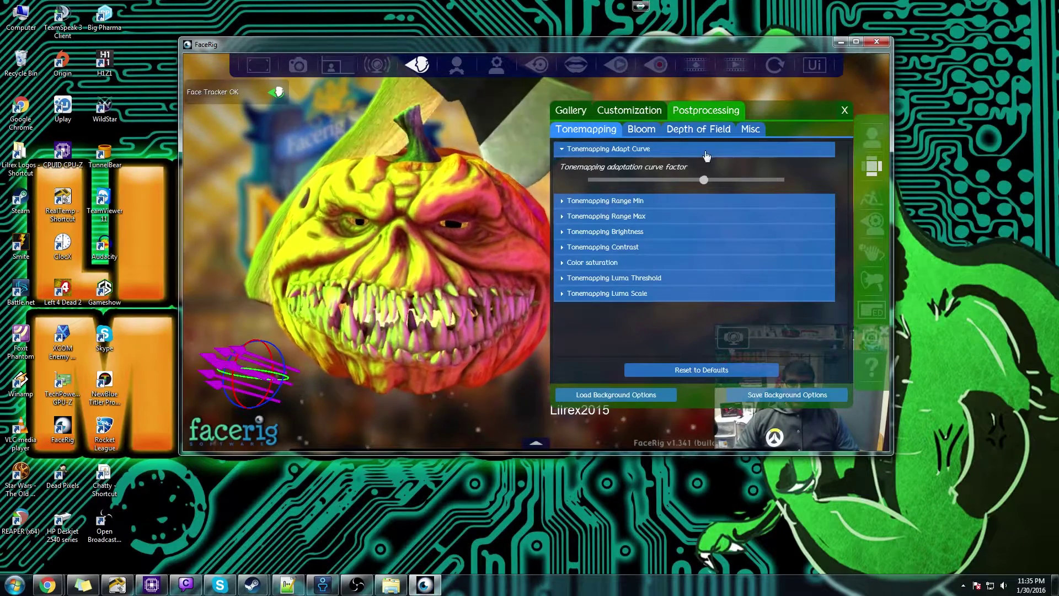
- Try the tonemapping adapt curve at its maximum and the minimum HDR range, then lower the adapt curve factor to its minimum
{"action": "left_click_drag", "start_coordinate": [705, 180], "coordinate": [834, 201]}
{"action": "left_click", "coordinate": [561, 201]}
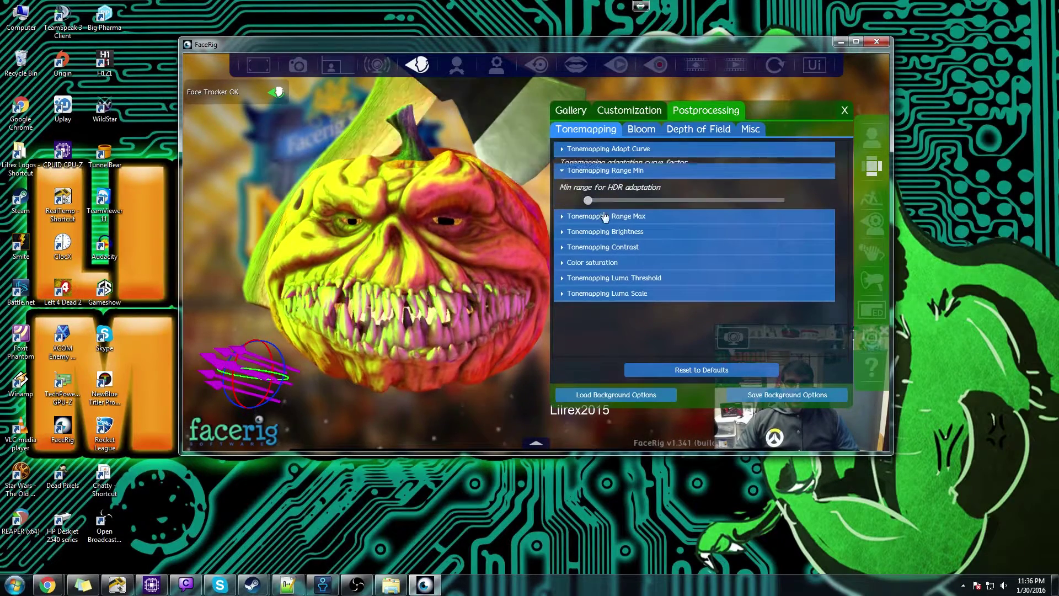
{"action": "mouse_move", "coordinate": [589, 195]}
{"action": "left_mouse_down"}
{"action": "mouse_move", "coordinate": [836, 208]}
{"action": "mouse_move", "coordinate": [783, 195]}
{"action": "mouse_move", "coordinate": [588, 194]}
{"action": "left_mouse_up"}
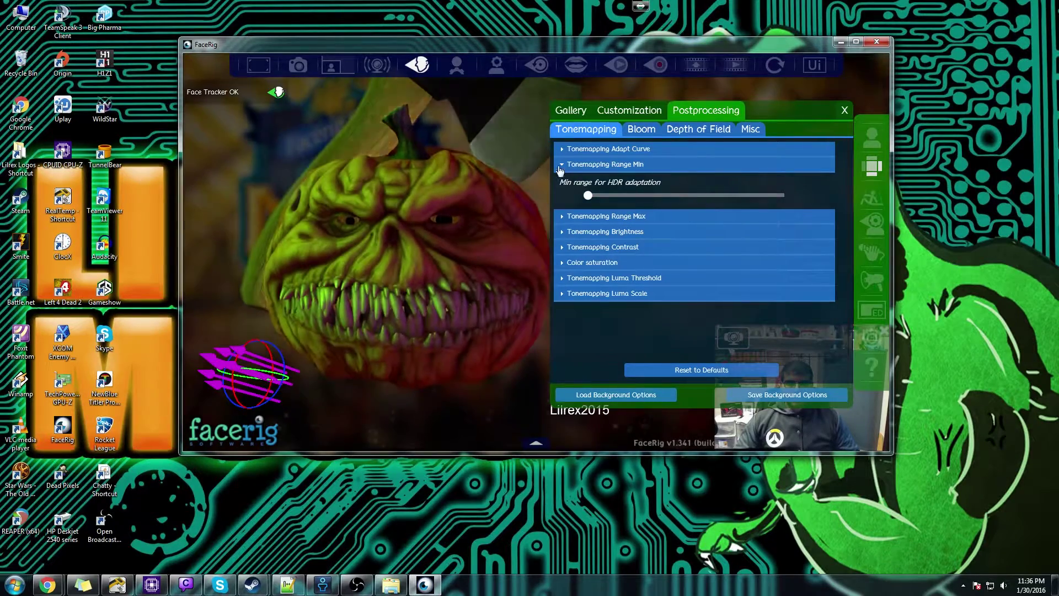
{"action": "left_click", "coordinate": [566, 150]}
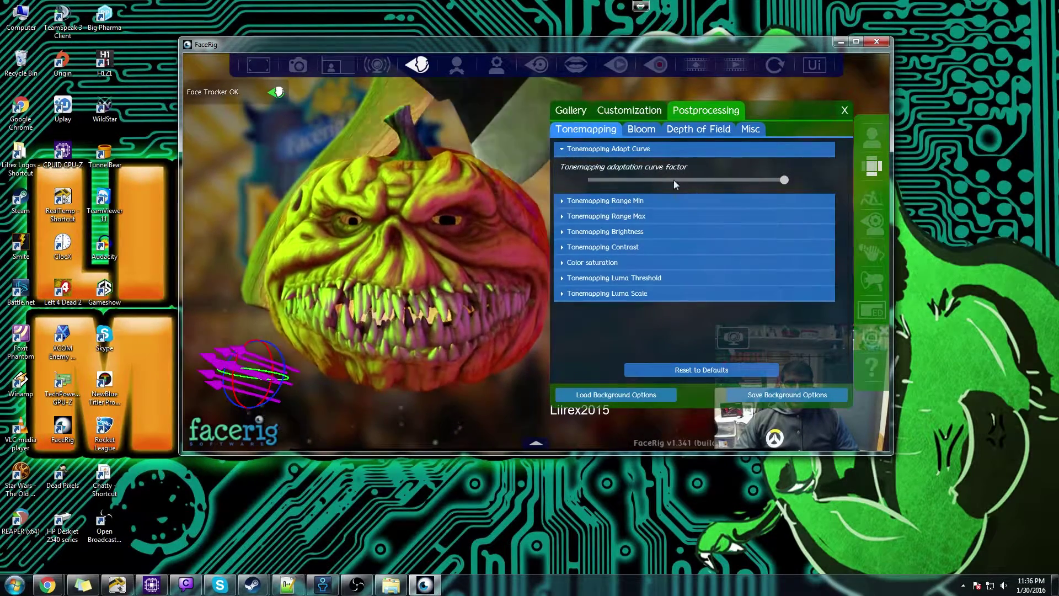
{"action": "left_click_drag", "start_coordinate": [784, 179], "coordinate": [499, 180]}
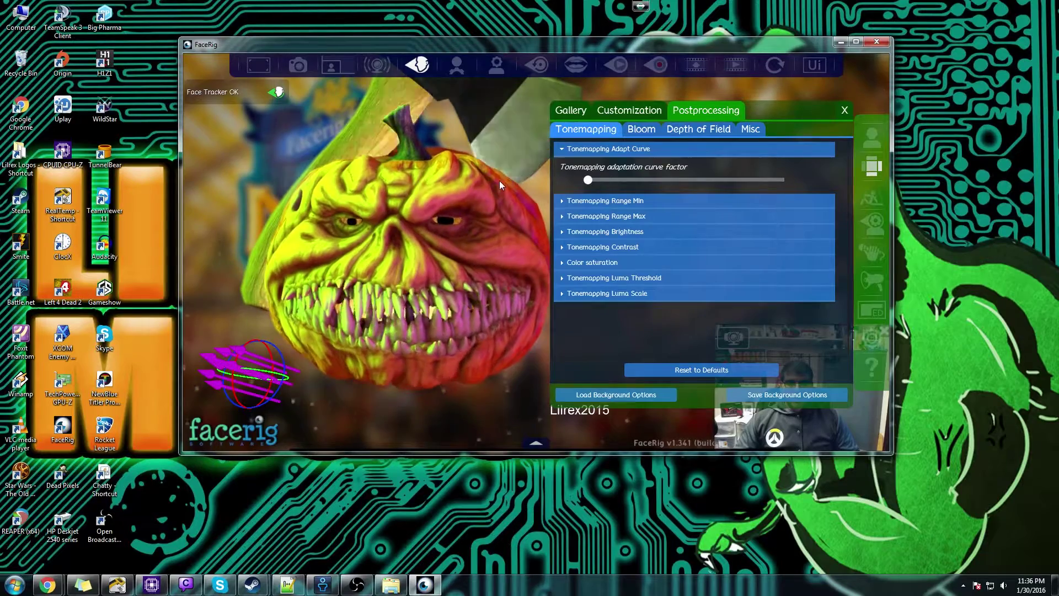
- Try the lowest tonemapping maximum range for HDR adaptation, then raise it to its maximum
{"action": "left_click", "coordinate": [566, 215]}
{"action": "left_click", "coordinate": [626, 210]}
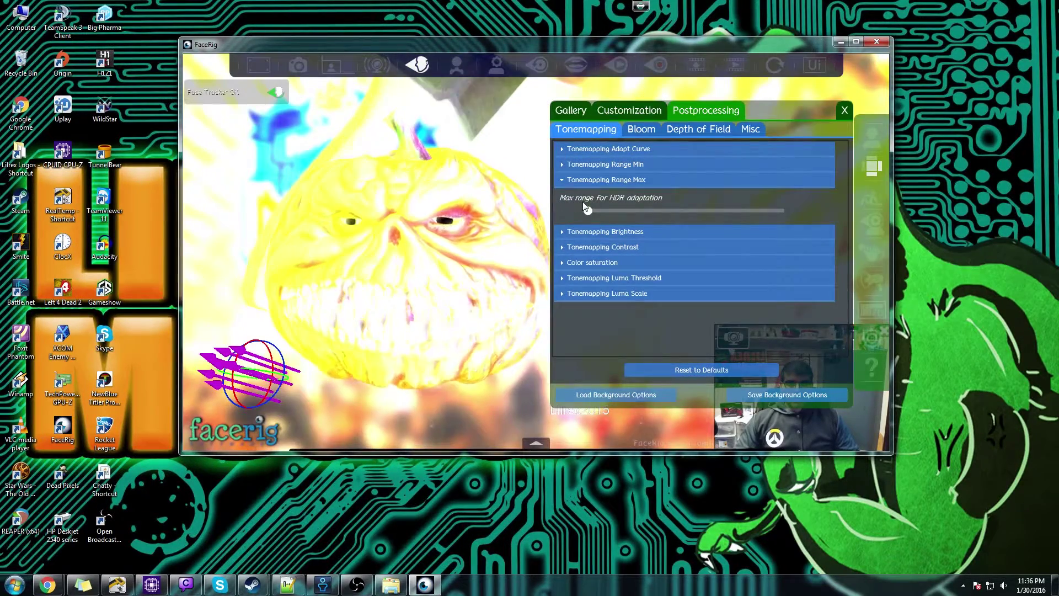
{"action": "left_click", "coordinate": [655, 211]}
{"action": "left_click_drag", "start_coordinate": [656, 211], "coordinate": [821, 210]}
- Lower the tonemapping brightness slightly below the middle and raise the tonemapping contrast
{"action": "left_click", "coordinate": [607, 231]}
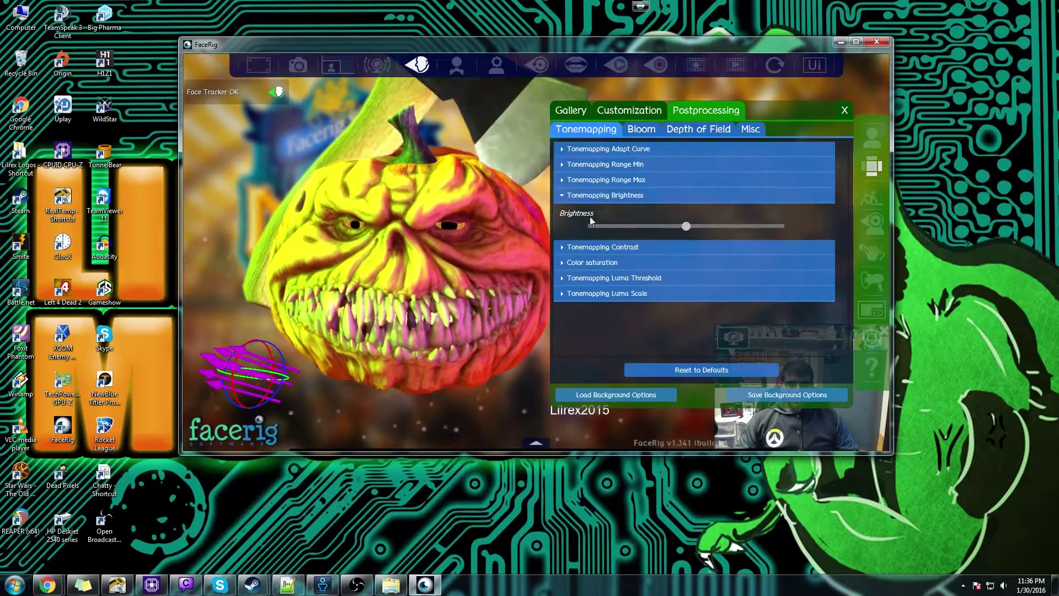
{"action": "left_click_drag", "start_coordinate": [688, 230], "coordinate": [659, 231]}
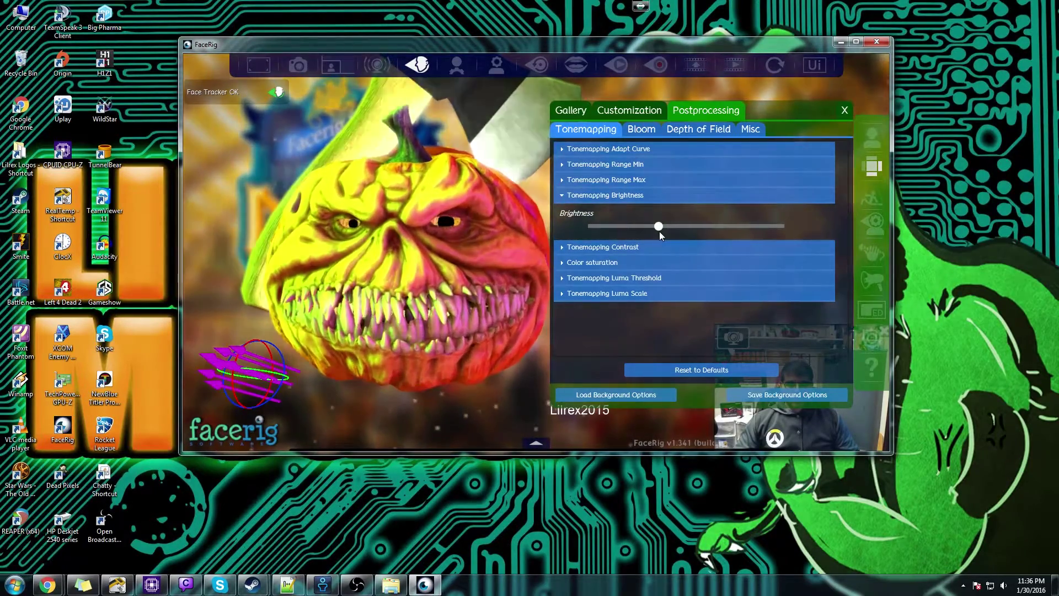
{"action": "left_click", "coordinate": [585, 246]}
{"action": "left_click_drag", "start_coordinate": [683, 243], "coordinate": [740, 251]}
- Raise the color saturation and the tonemapping luma threshold to their maximum
{"action": "left_click", "coordinate": [583, 261]}
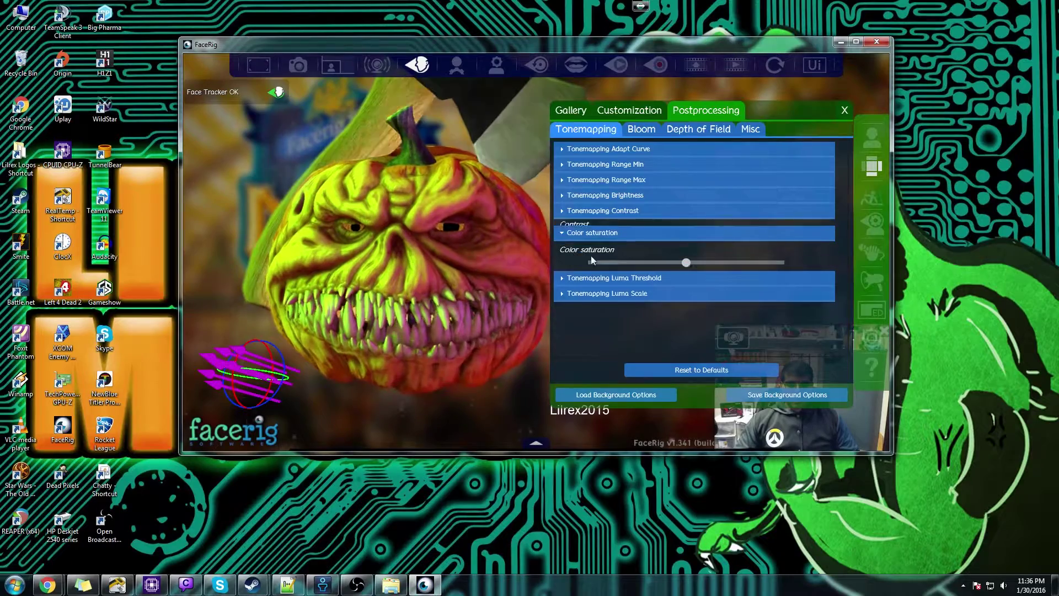
{"action": "left_click_drag", "start_coordinate": [686, 256], "coordinate": [907, 277]}
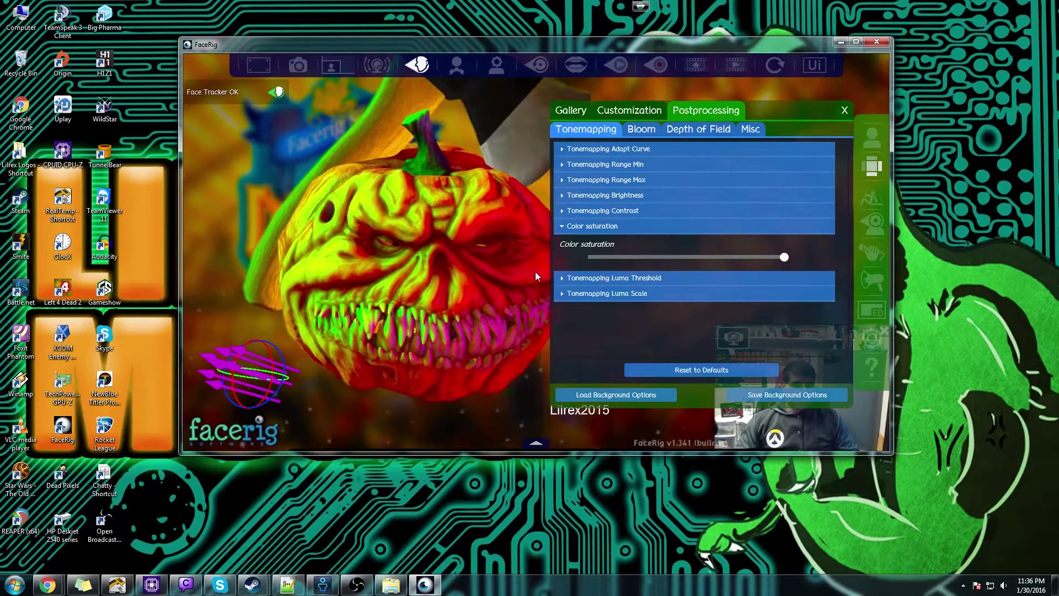
{"action": "left_click", "coordinate": [607, 278]}
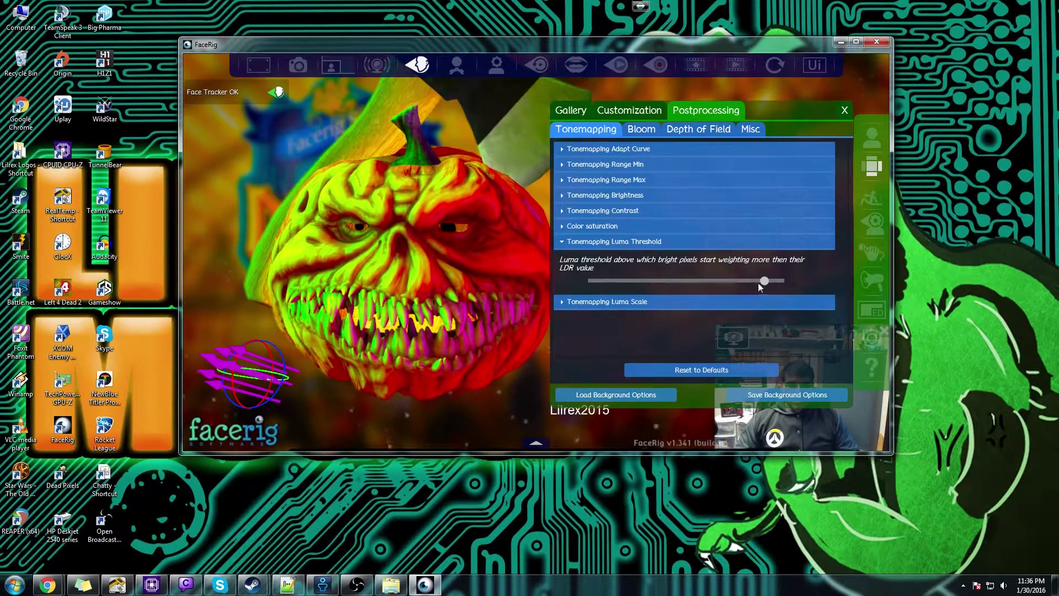
{"action": "left_click_drag", "start_coordinate": [595, 282], "coordinate": [785, 281]}
- Raise the tonemapping luma scale to its maximum and close the environment settings
{"action": "left_click", "coordinate": [564, 302]}
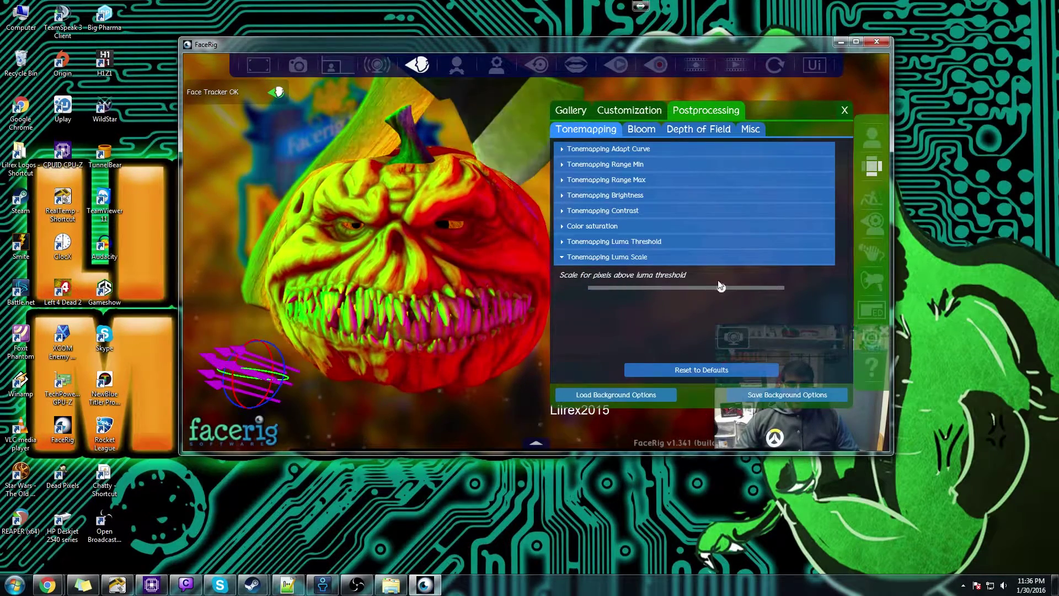
{"action": "left_click", "coordinate": [628, 288]}
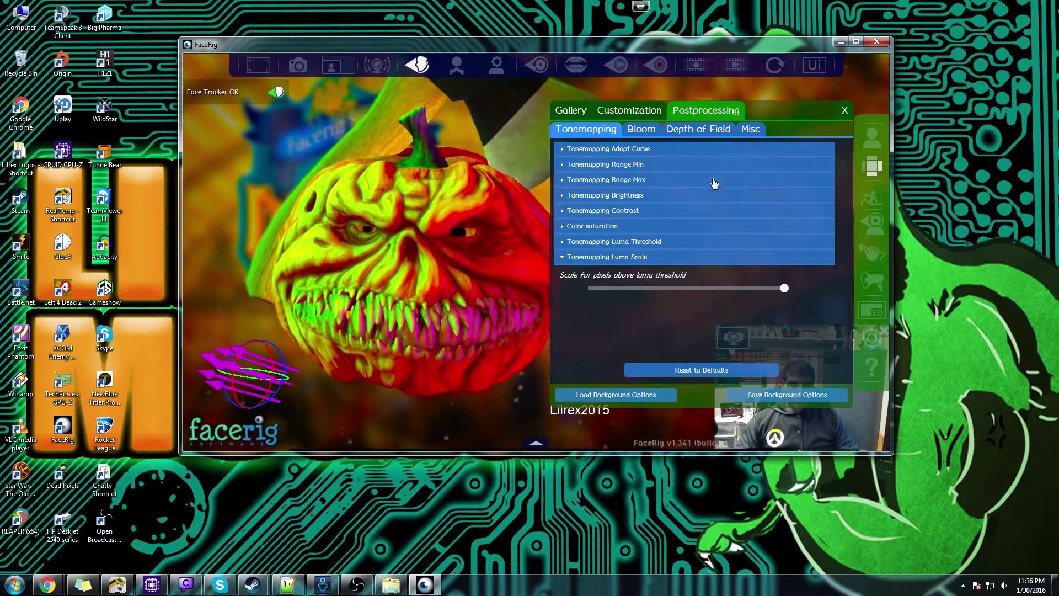
{"action": "left_click", "coordinate": [844, 109]}
- Lower the side-to-side head rotation offset below the middle, and try maximum sensitivity and smoothing before setting both to their minimum
{"action": "left_click", "coordinate": [872, 227]}
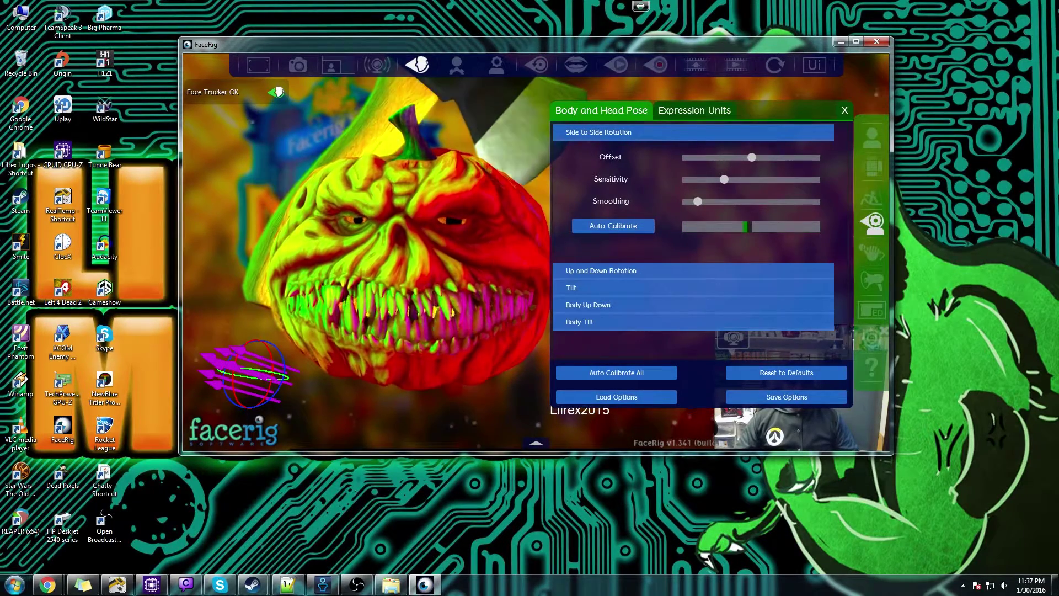
{"action": "left_click", "coordinate": [696, 111]}
{"action": "left_click", "coordinate": [601, 110]}
{"action": "left_click_drag", "start_coordinate": [759, 157], "coordinate": [882, 182]}
{"action": "left_click_drag", "start_coordinate": [698, 201], "coordinate": [966, 218]}
{"action": "mouse_move", "coordinate": [820, 180]}
{"action": "left_mouse_down"}
{"action": "mouse_move", "coordinate": [675, 191]}
{"action": "mouse_move", "coordinate": [834, 193]}
{"action": "left_mouse_up"}
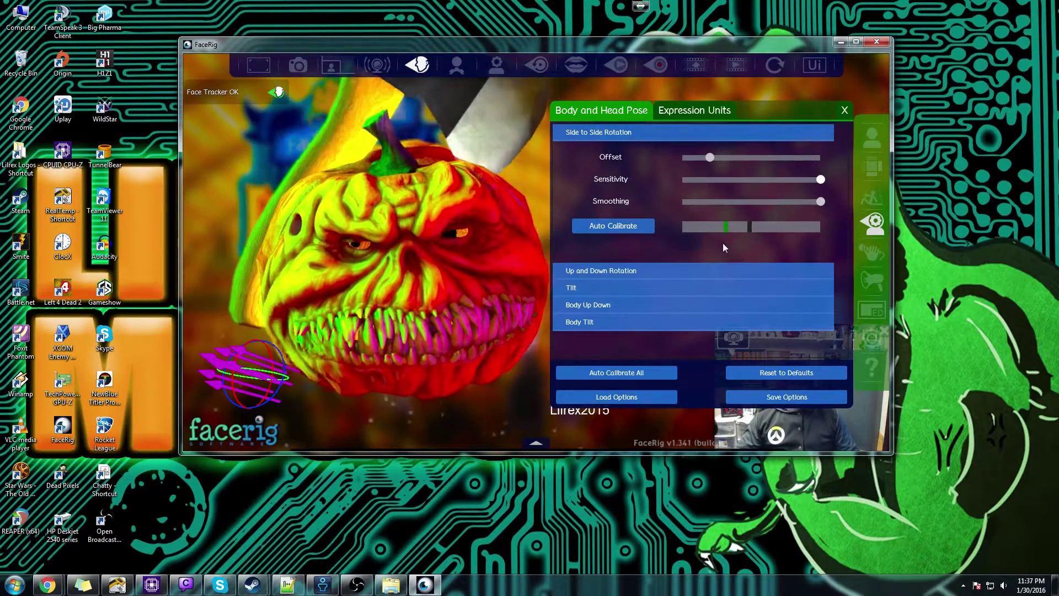
{"action": "left_click_drag", "start_coordinate": [720, 180], "coordinate": [459, 194]}
{"action": "left_click_drag", "start_coordinate": [820, 201], "coordinate": [647, 214]}
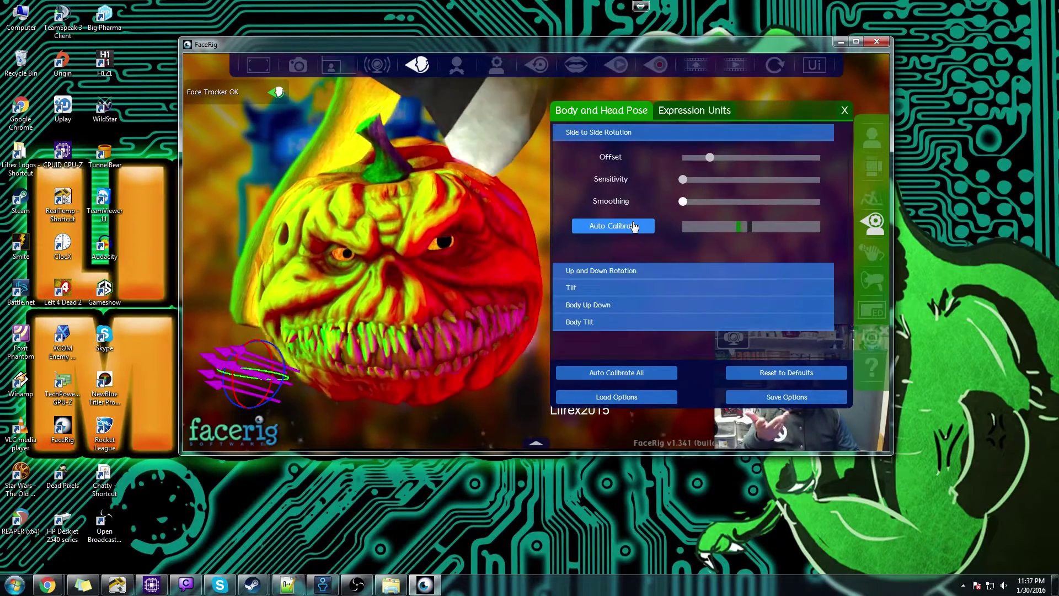
- For up-and-down rotation, try extreme offsets before returning near the middle, raise the sensitivity slightly and set smoothing to its maximum
{"action": "left_click", "coordinate": [584, 271]}
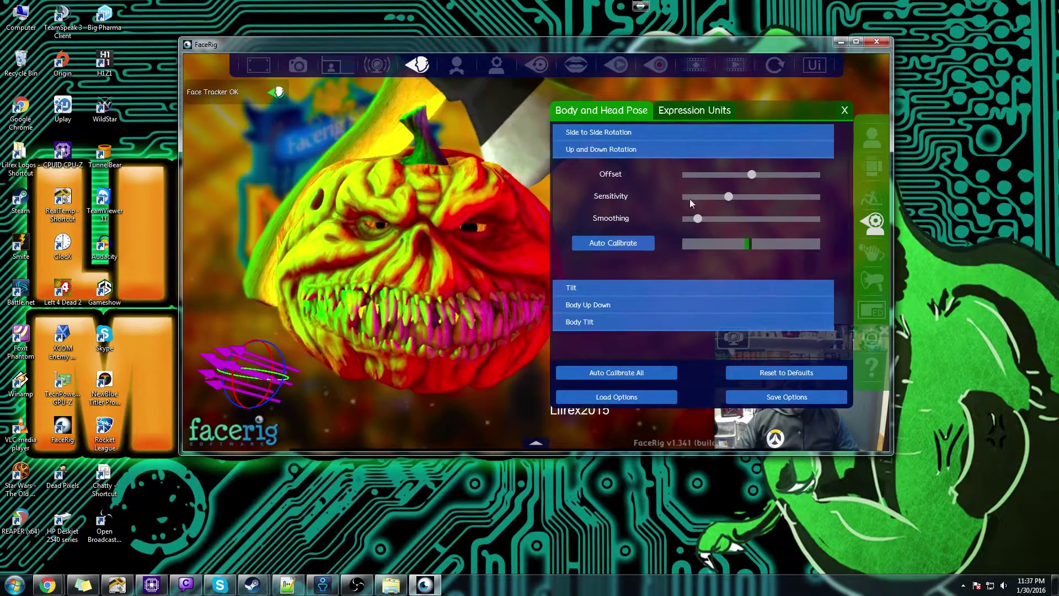
{"action": "left_click_drag", "start_coordinate": [751, 174], "coordinate": [630, 166]}
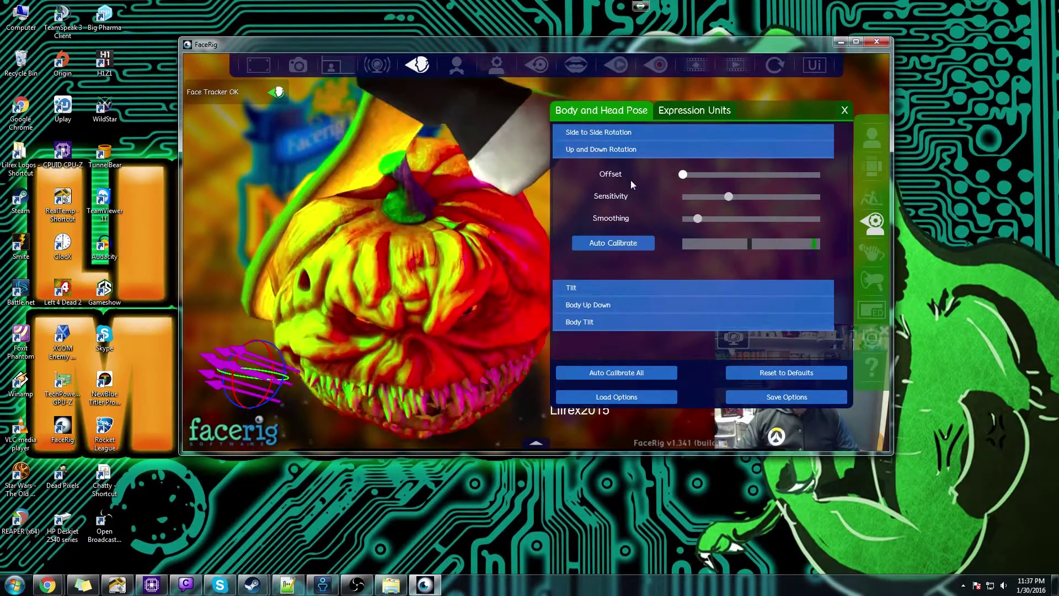
{"action": "left_click_drag", "start_coordinate": [705, 176], "coordinate": [891, 172]}
{"action": "left_click_drag", "start_coordinate": [737, 184], "coordinate": [685, 198]}
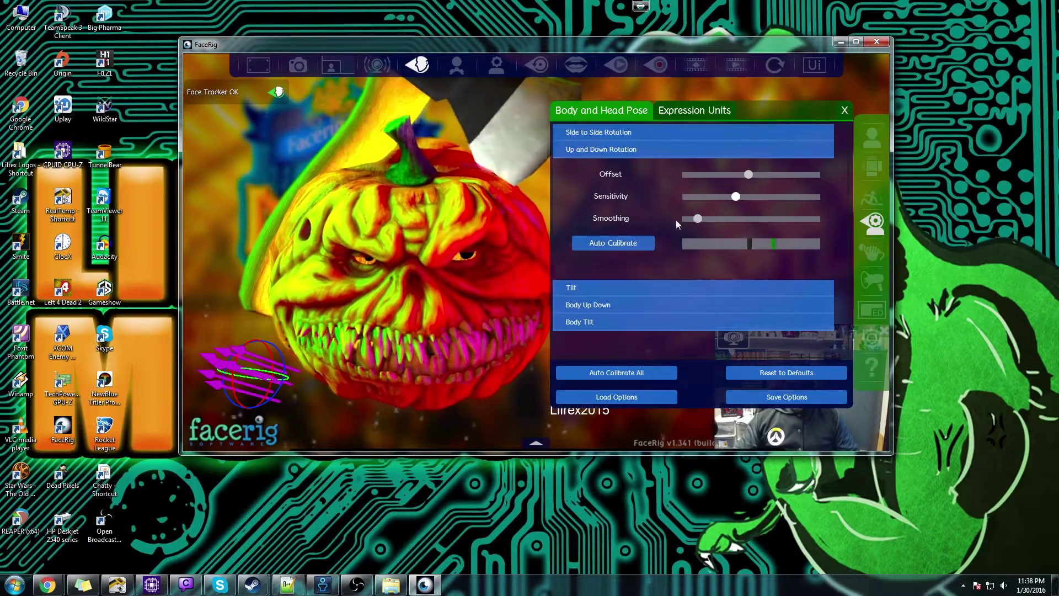
{"action": "left_click_drag", "start_coordinate": [697, 218], "coordinate": [861, 219]}
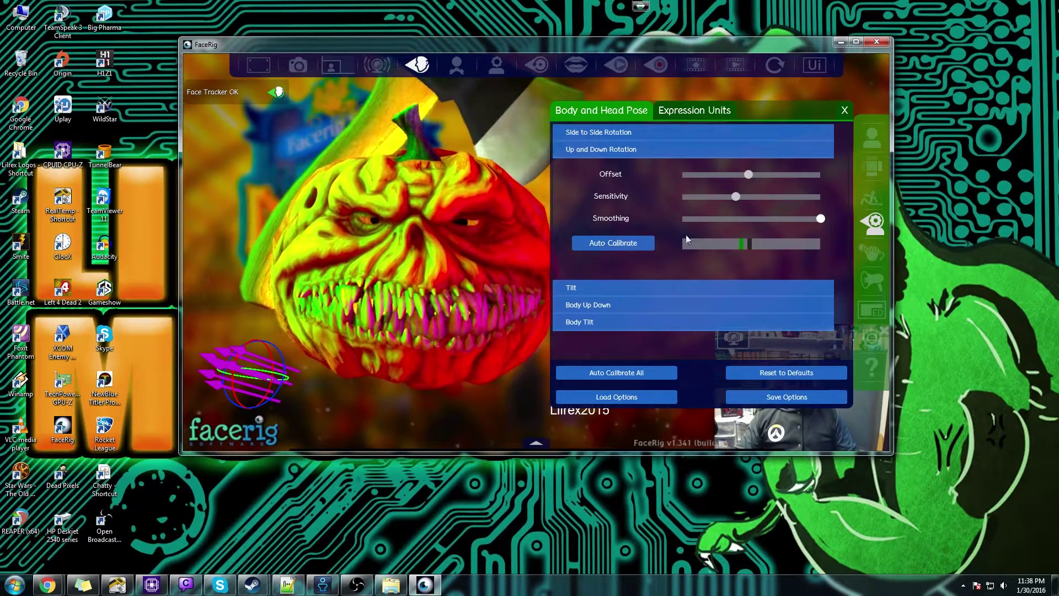
- View the Tilt and Body Up Down settings, and for the Nose Up/Down expression lower Top Min near its minimum and Bottom Max to Bottom Min
{"action": "left_click", "coordinate": [575, 291]}
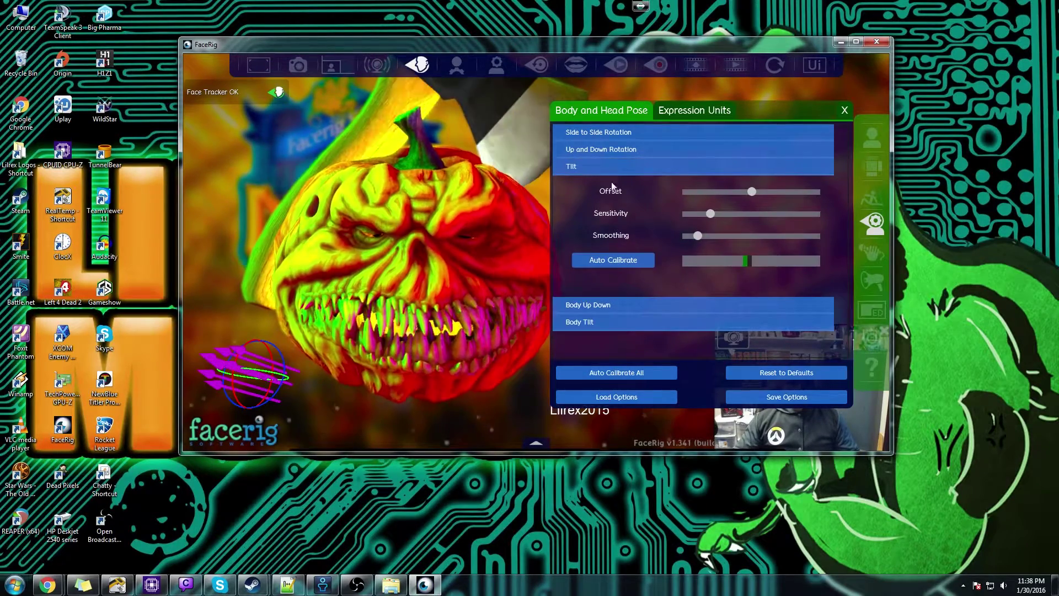
{"action": "left_click", "coordinate": [589, 310]}
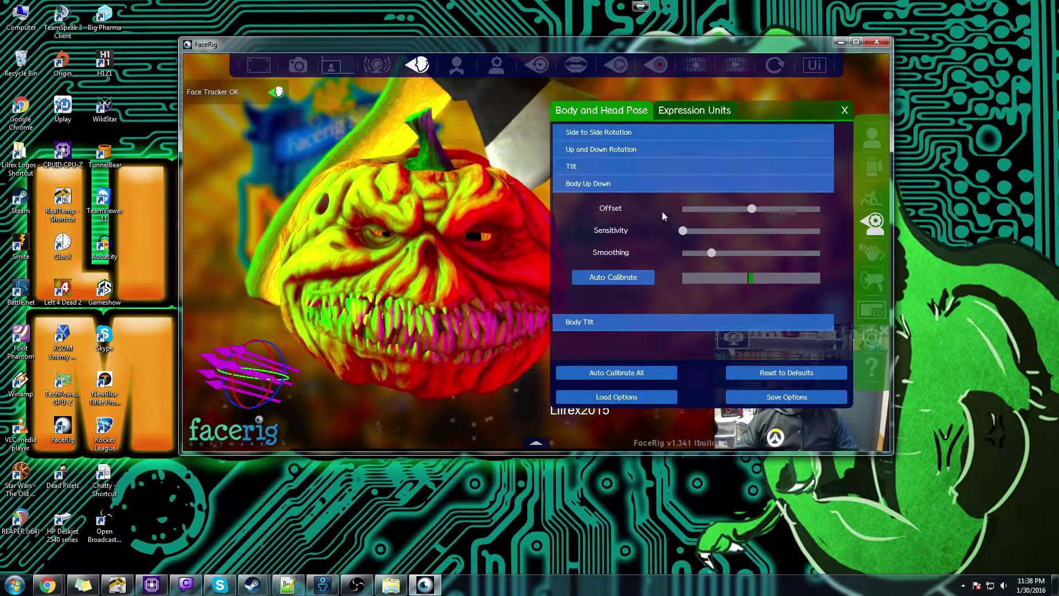
{"action": "left_click", "coordinate": [711, 111]}
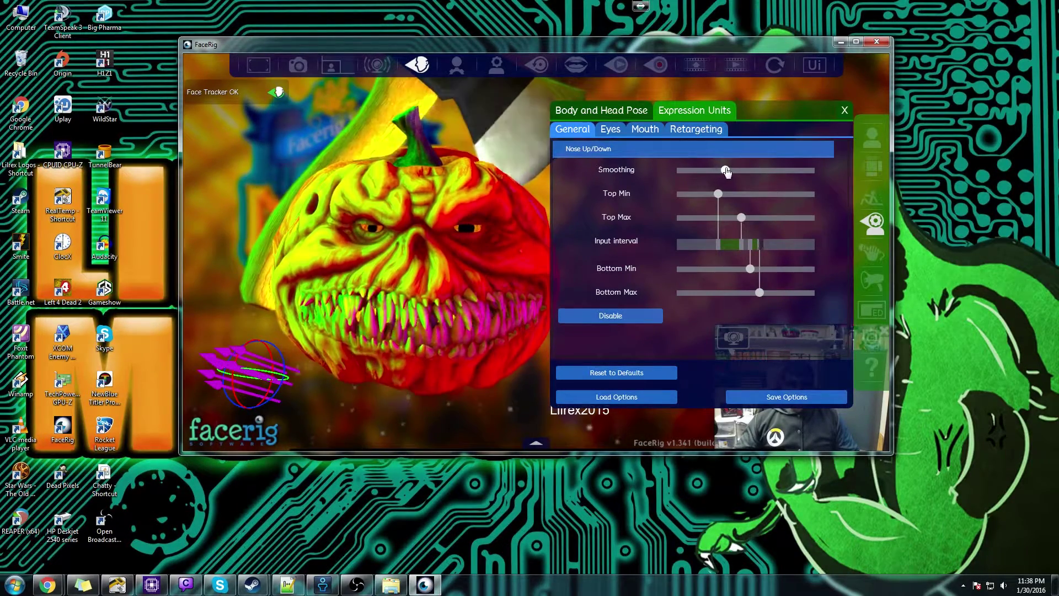
{"action": "left_click_drag", "start_coordinate": [753, 169], "coordinate": [707, 166]}
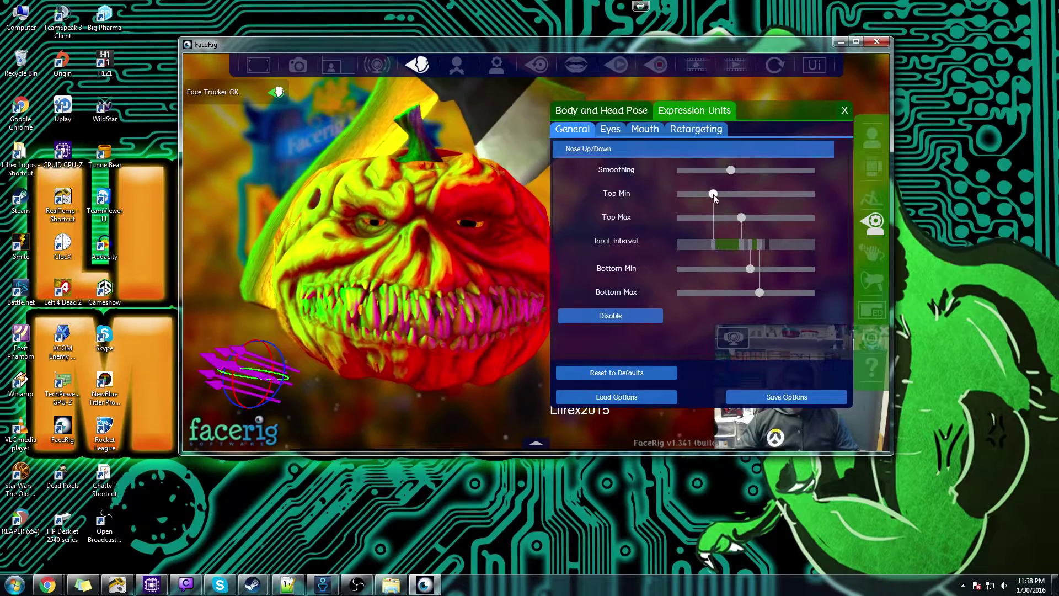
{"action": "left_click_drag", "start_coordinate": [737, 193], "coordinate": [682, 194]}
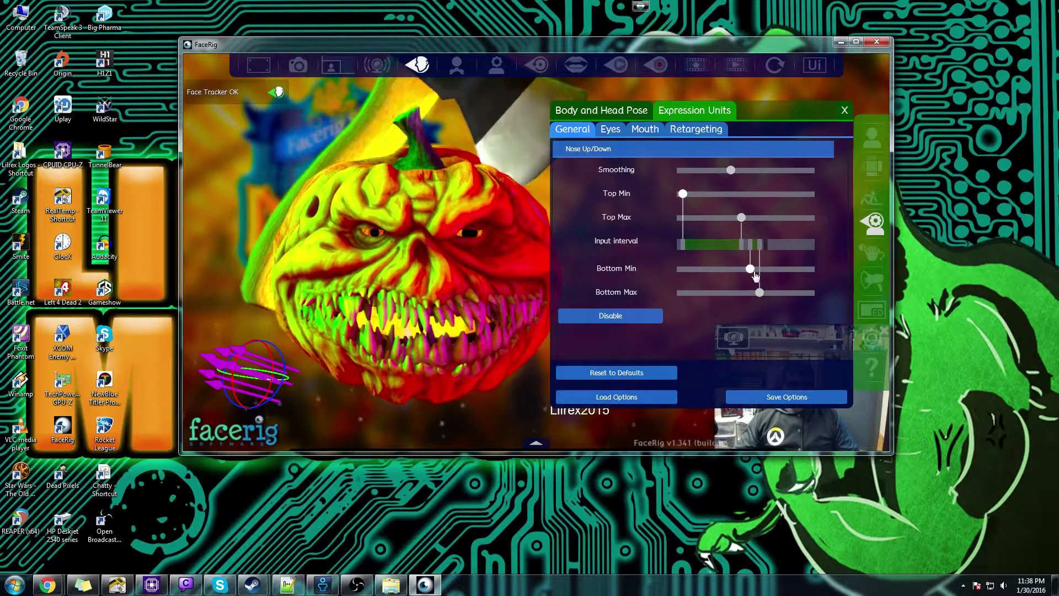
{"action": "left_click_drag", "start_coordinate": [760, 285], "coordinate": [750, 281]}
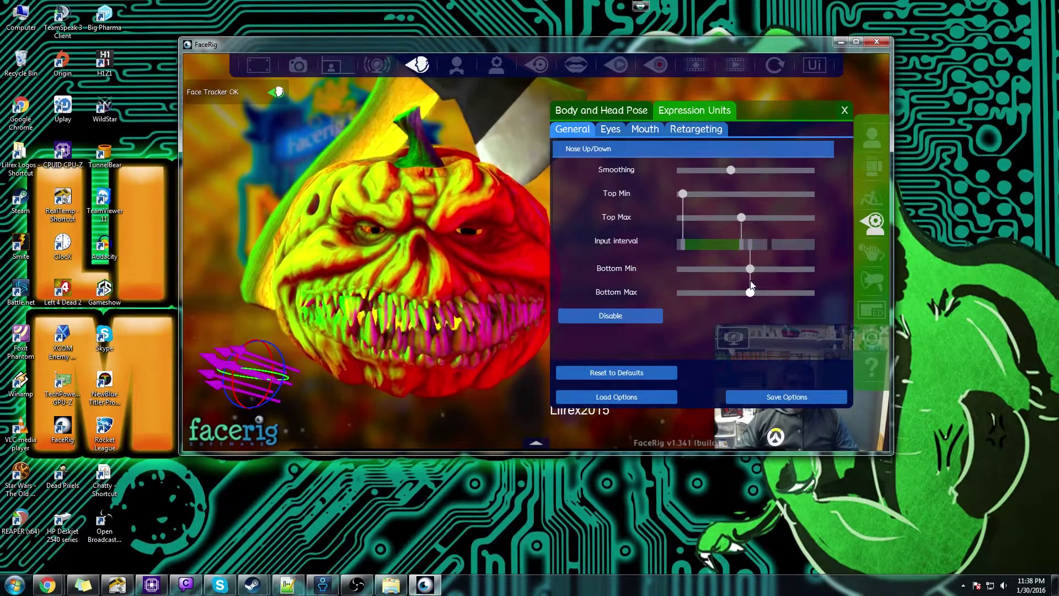
{"action": "left_click", "coordinate": [872, 223]}
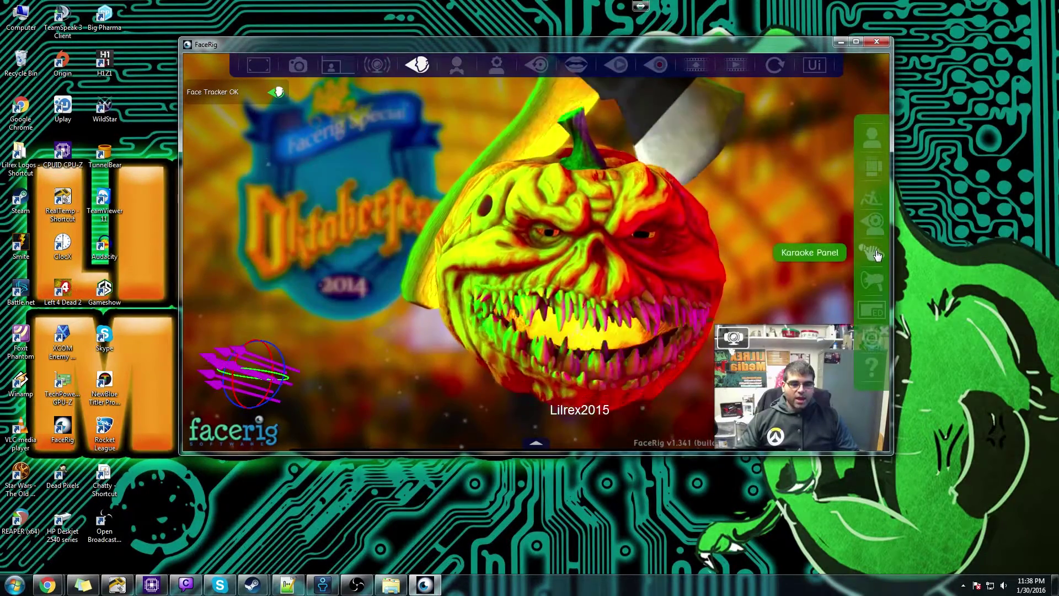
- View the karaoke player briefly and add an Echo voice effect with its default settings
{"action": "left_click", "coordinate": [875, 253]}
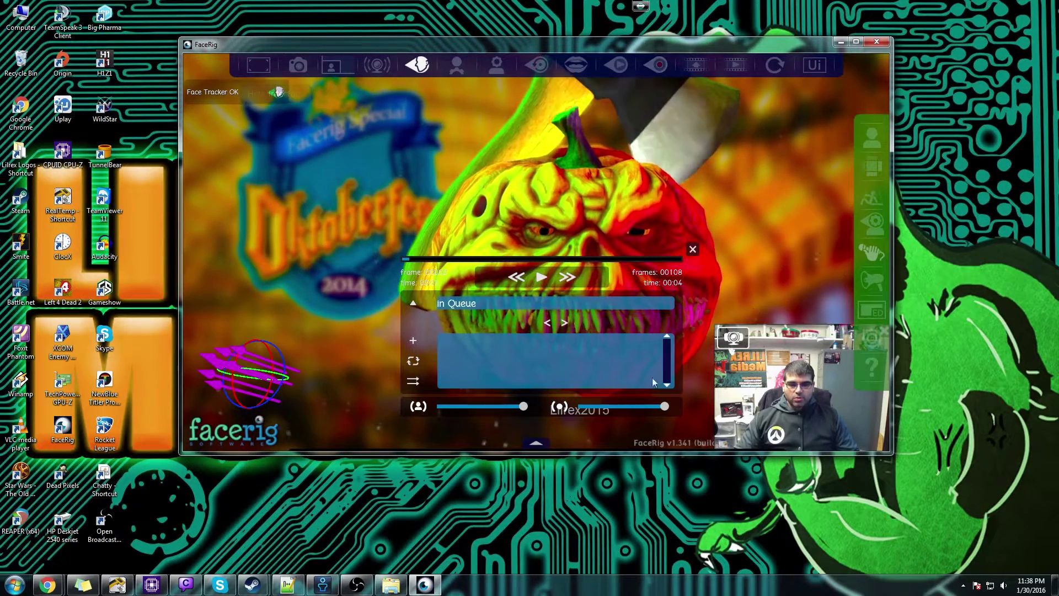
{"action": "left_click", "coordinate": [692, 250]}
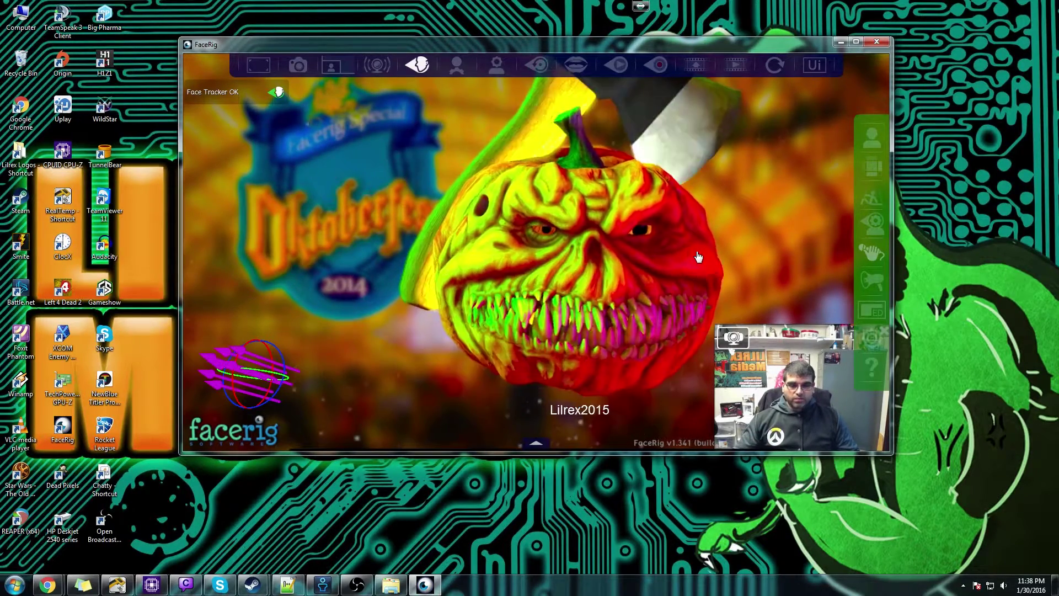
{"action": "left_click", "coordinate": [882, 292]}
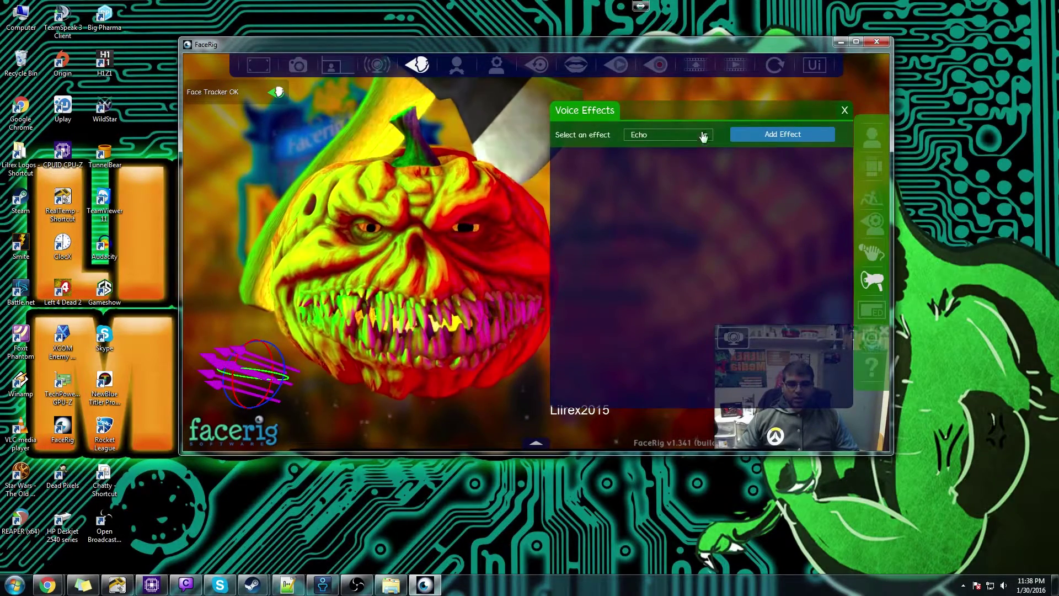
{"action": "left_click", "coordinate": [775, 134]}
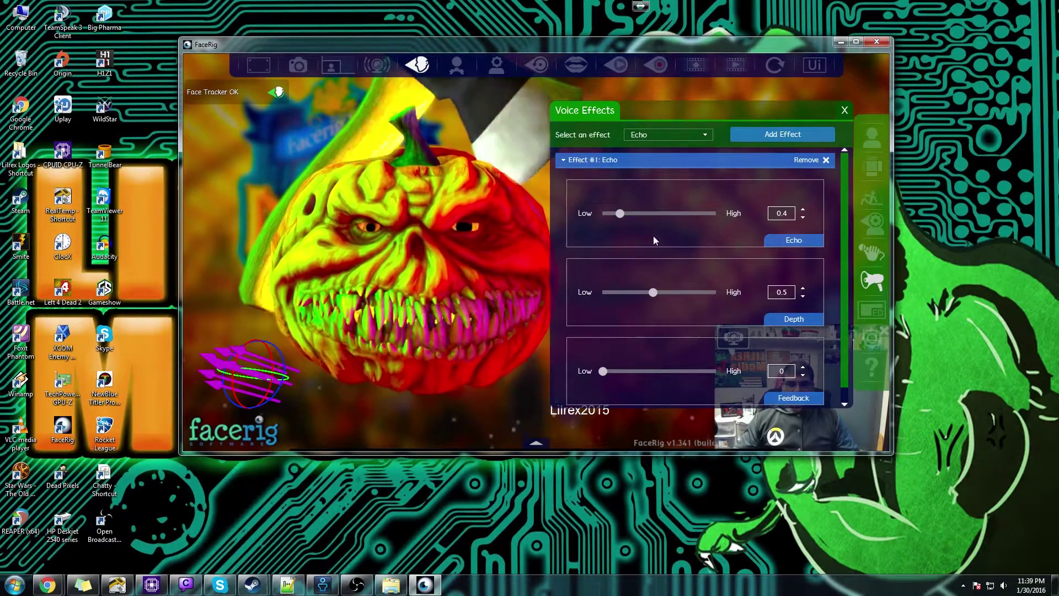
{"action": "scroll", "coordinate": [629, 251], "scroll_direction": "down", "scroll_amount": 1}
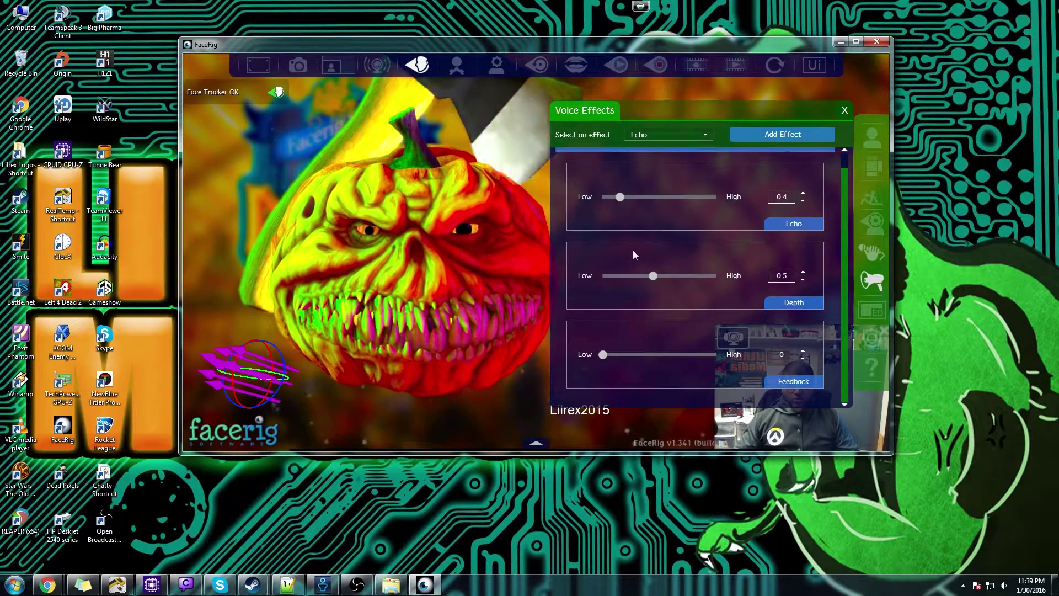
{"action": "left_click", "coordinate": [843, 113]}
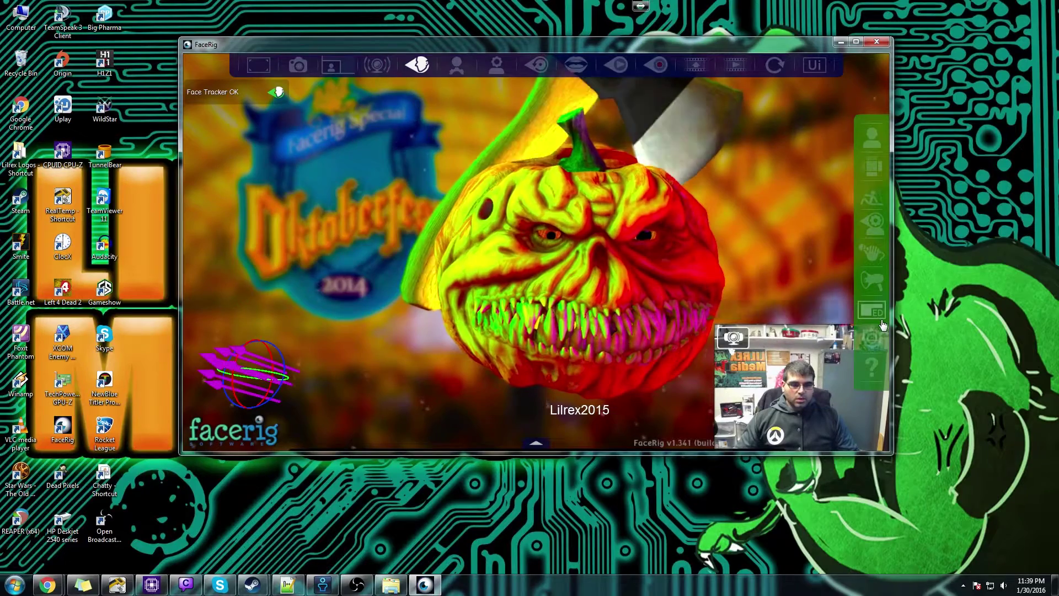
- Look at the text and image entries in the overlay editor and close it
{"action": "left_click", "coordinate": [880, 317]}
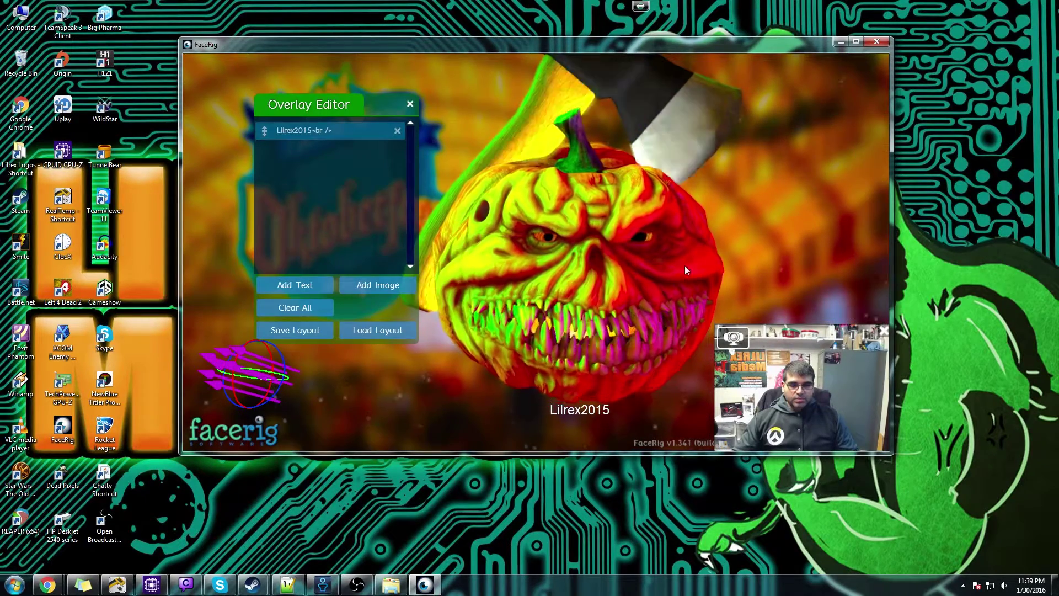
{"action": "left_click", "coordinate": [409, 103]}
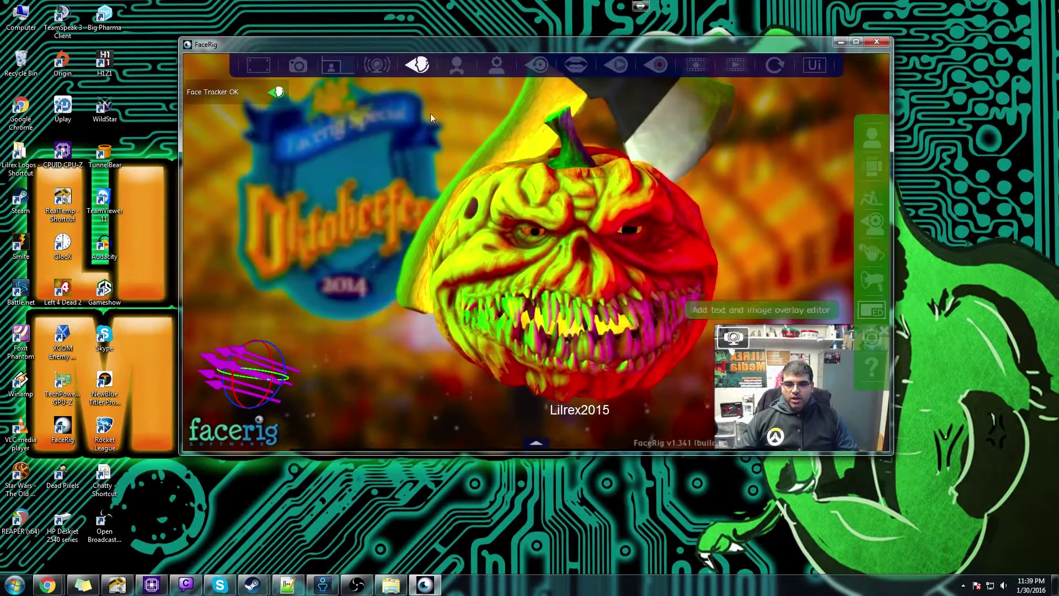
- Turn on Hide Logo in the general preferences, and try Autosave, attract mode and Hide Tips before leaving them switched off
{"action": "left_click", "coordinate": [872, 339]}
{"action": "left_click", "coordinate": [662, 159]}
{"action": "left_click", "coordinate": [662, 184]}
{"action": "left_click", "coordinate": [665, 185]}
{"action": "left_click", "coordinate": [660, 210]}
{"action": "left_click", "coordinate": [660, 209]}
{"action": "left_click", "coordinate": [667, 234]}
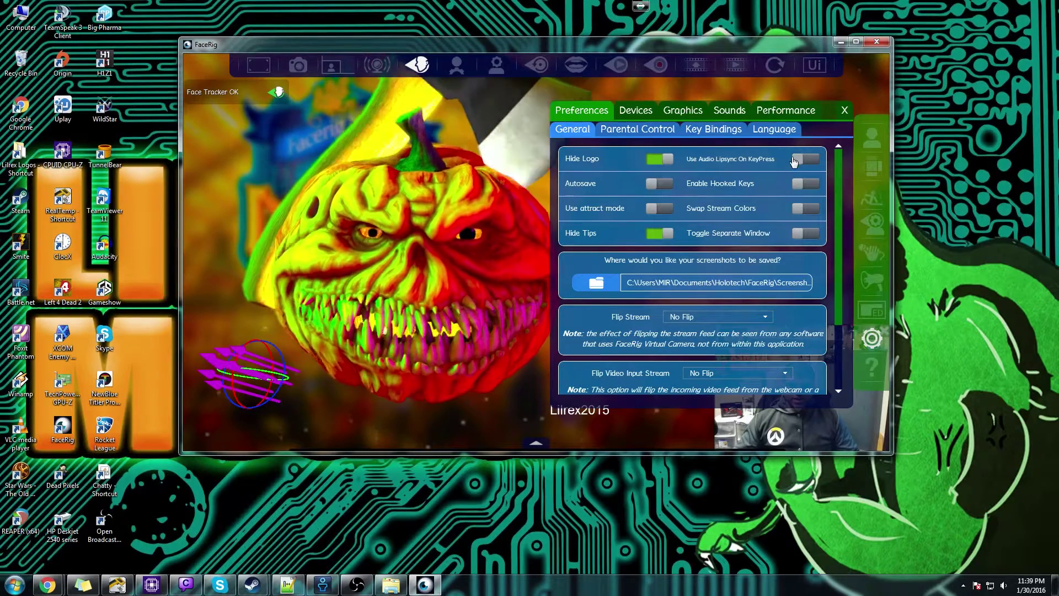
{"action": "left_click", "coordinate": [665, 235]}
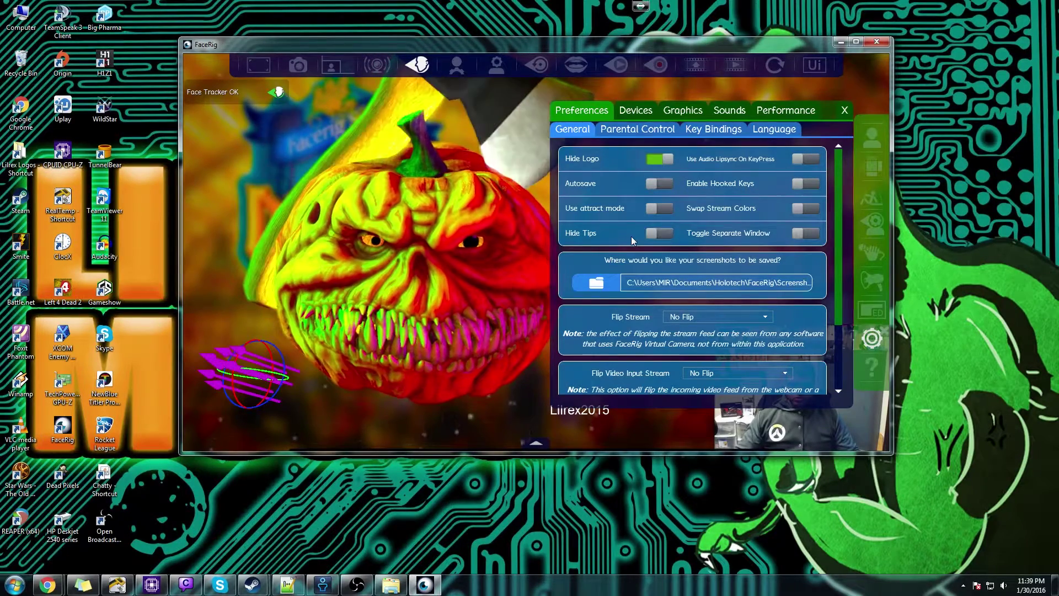
- Try switching Use Audio Lipsync On KeyPress and Swap Stream Colors on and back off
{"action": "left_click", "coordinate": [809, 161]}
{"action": "left_click", "coordinate": [809, 161]}
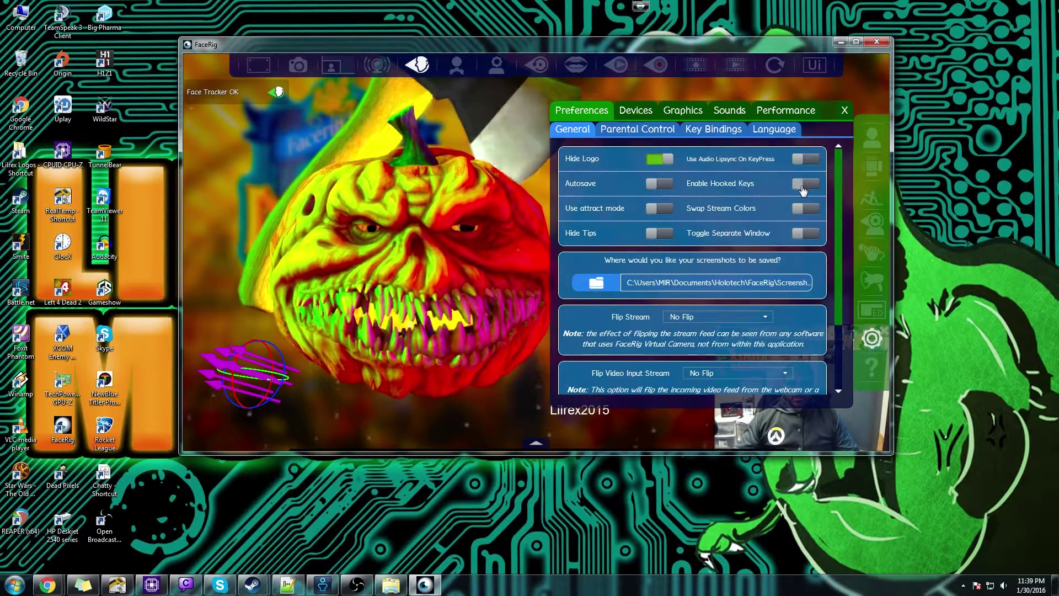
{"action": "left_click", "coordinate": [812, 210]}
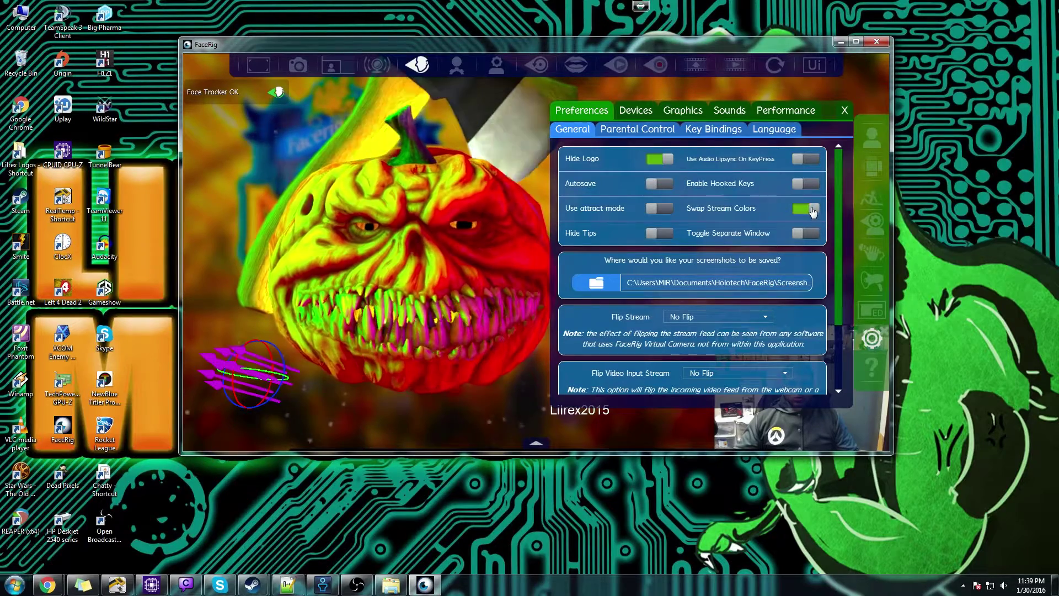
{"action": "left_click", "coordinate": [805, 211]}
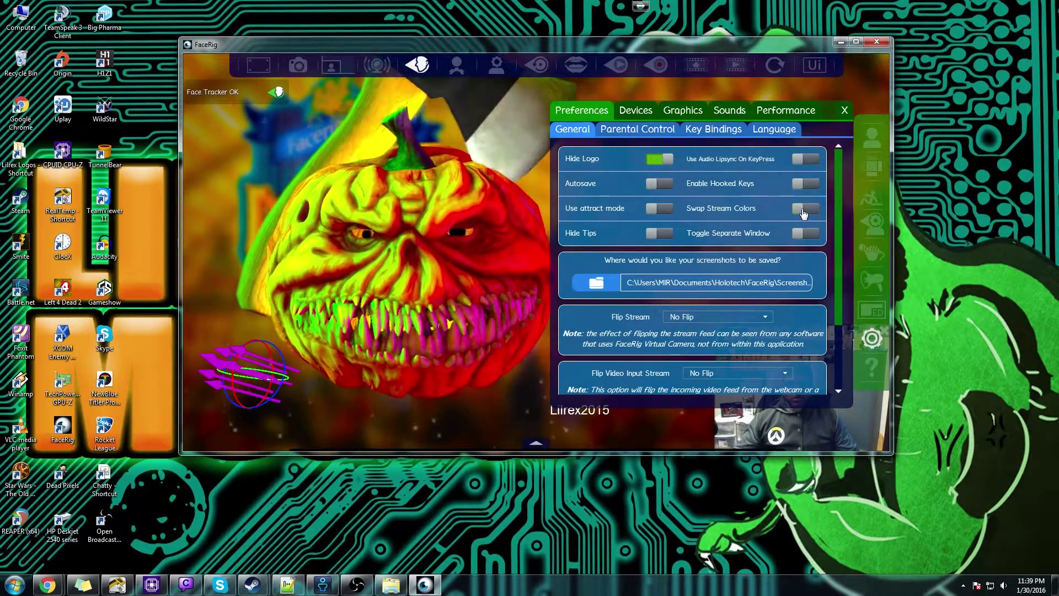
- Enable the separate output window in the general preferences and close the window it opens
{"action": "left_click", "coordinate": [806, 233]}
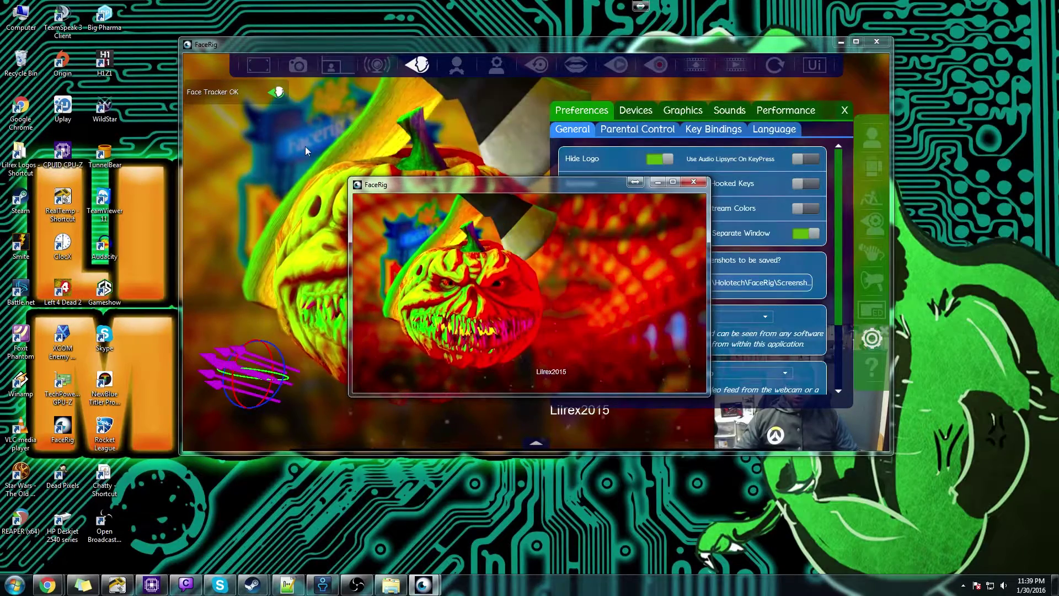
{"action": "left_click", "coordinate": [693, 181]}
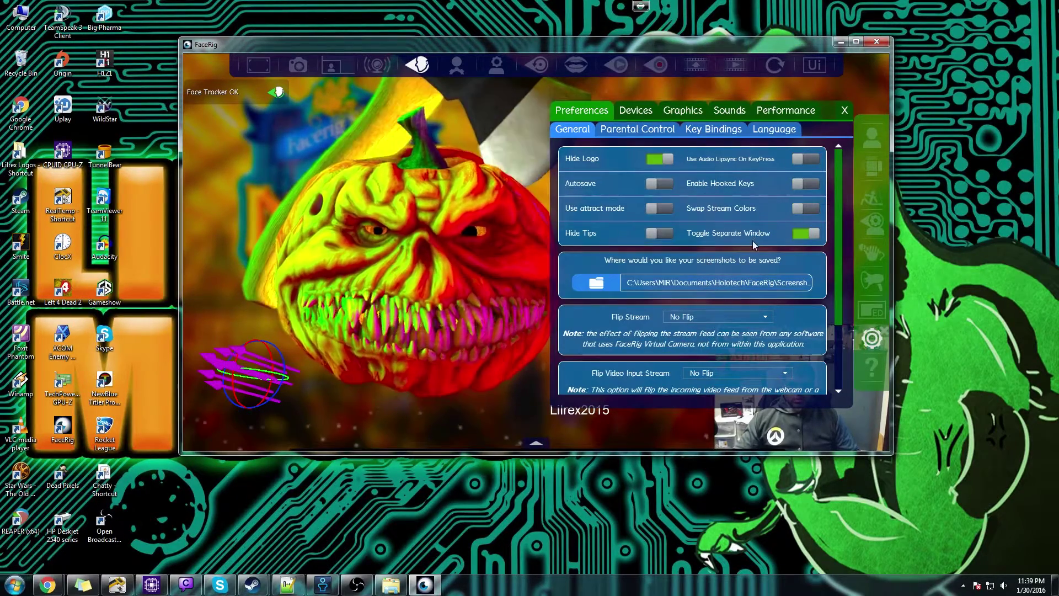
{"action": "scroll", "coordinate": [717, 247], "scroll_direction": "down", "scroll_amount": 1}
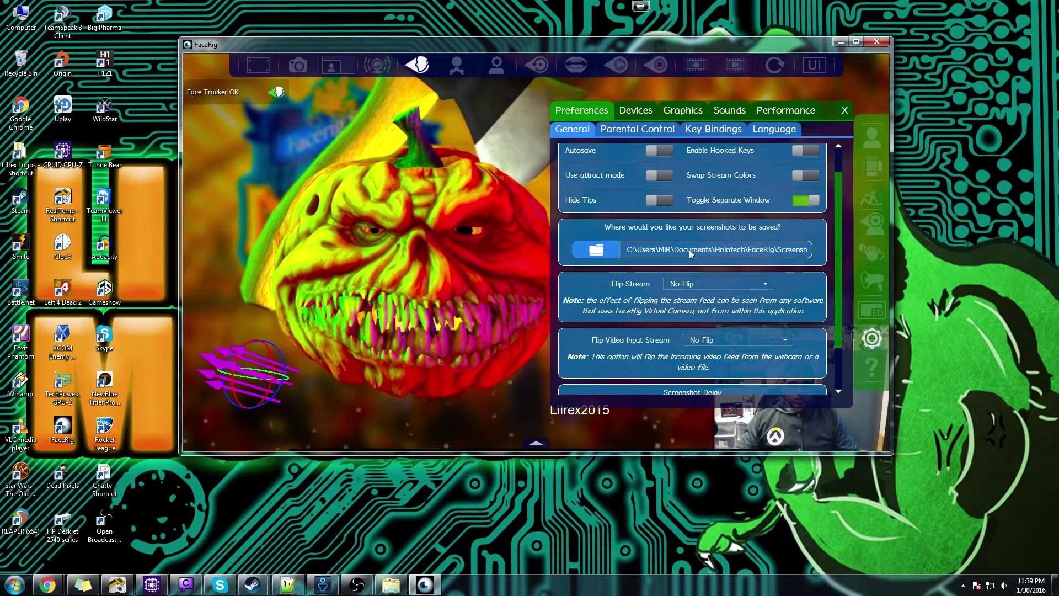
- Try the Horizontal and Vertical options for Flip Stream, and set it back to No Flip
{"action": "scroll", "coordinate": [695, 254], "scroll_direction": "down", "scroll_amount": 2}
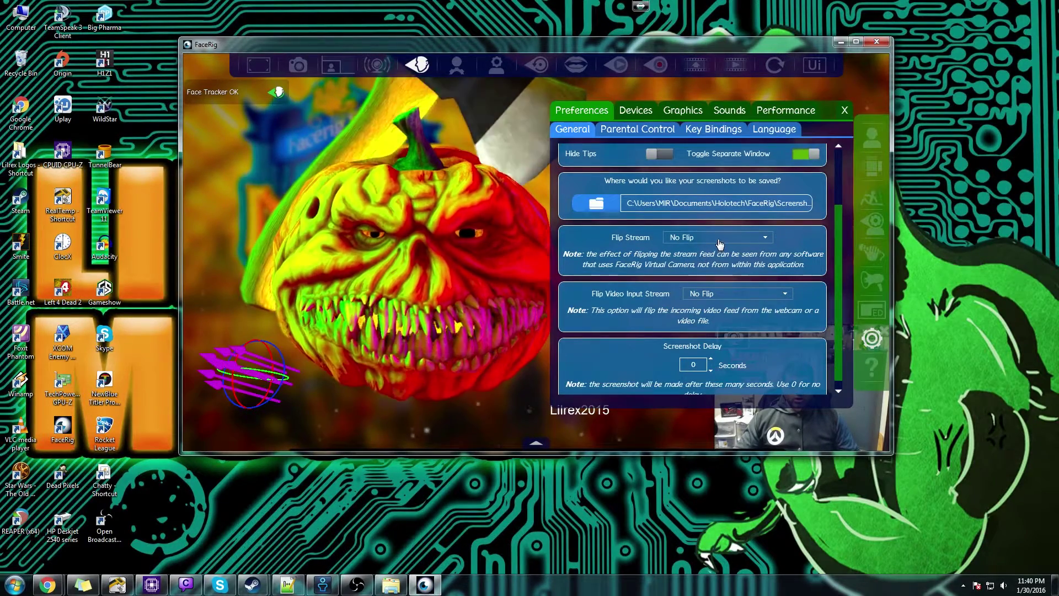
{"action": "left_click", "coordinate": [720, 242]}
{"action": "left_click", "coordinate": [716, 251]}
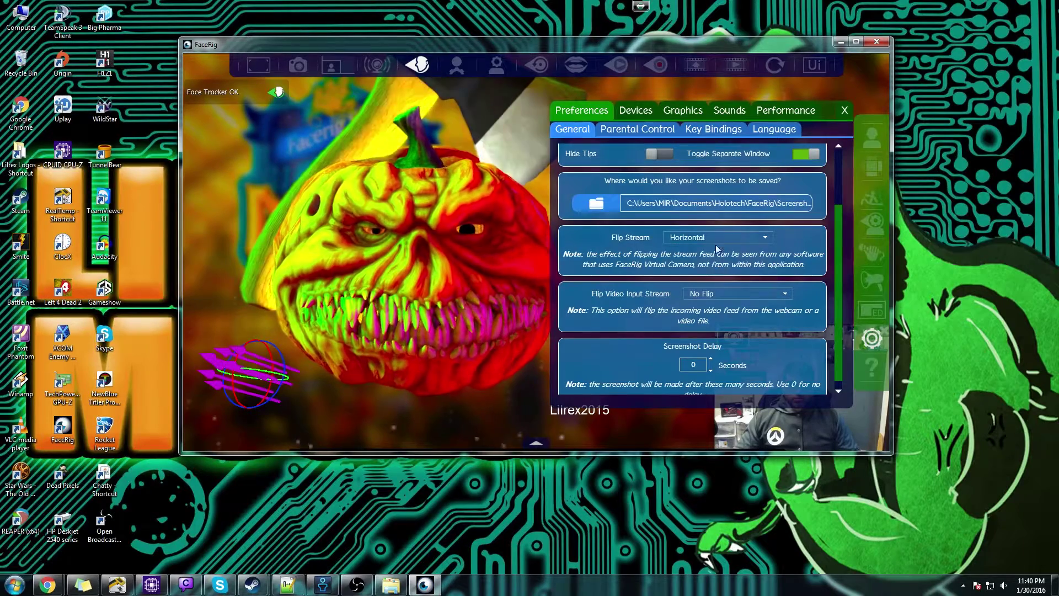
{"action": "left_click", "coordinate": [718, 240]}
{"action": "left_click", "coordinate": [718, 250]}
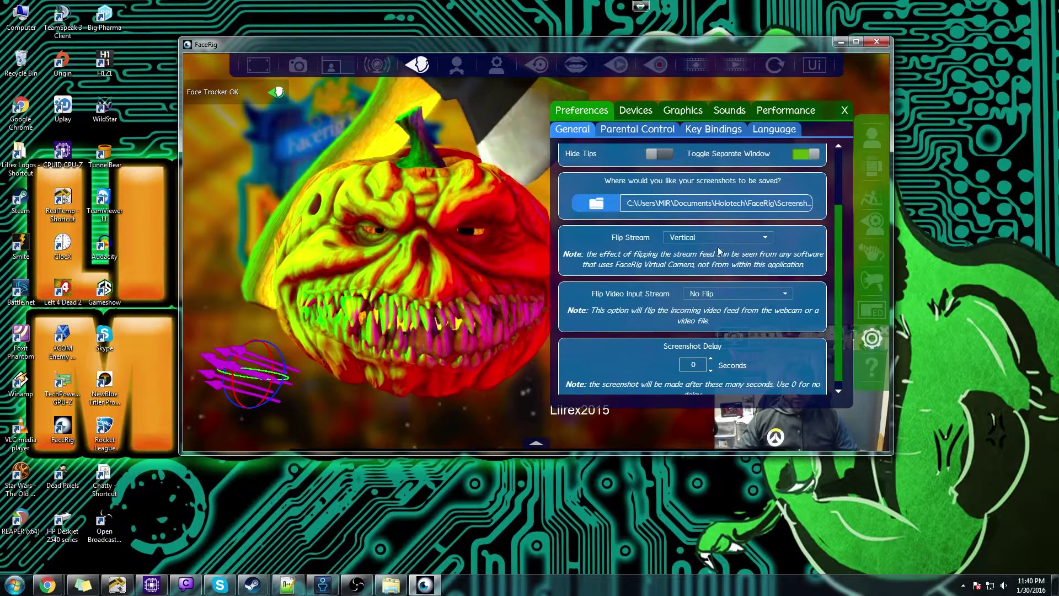
{"action": "left_click", "coordinate": [717, 238]}
{"action": "left_click", "coordinate": [717, 250]}
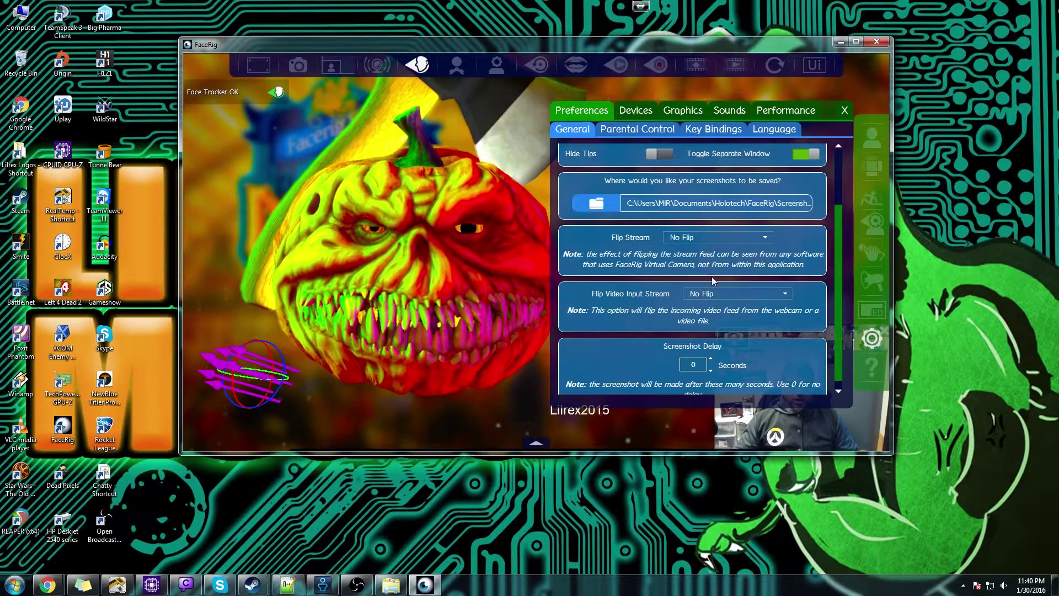
- Look over the video input flip and screenshot delay options, and the parental control, key bindings and language preferences
{"action": "left_click", "coordinate": [746, 296]}
{"action": "left_click", "coordinate": [747, 296]}
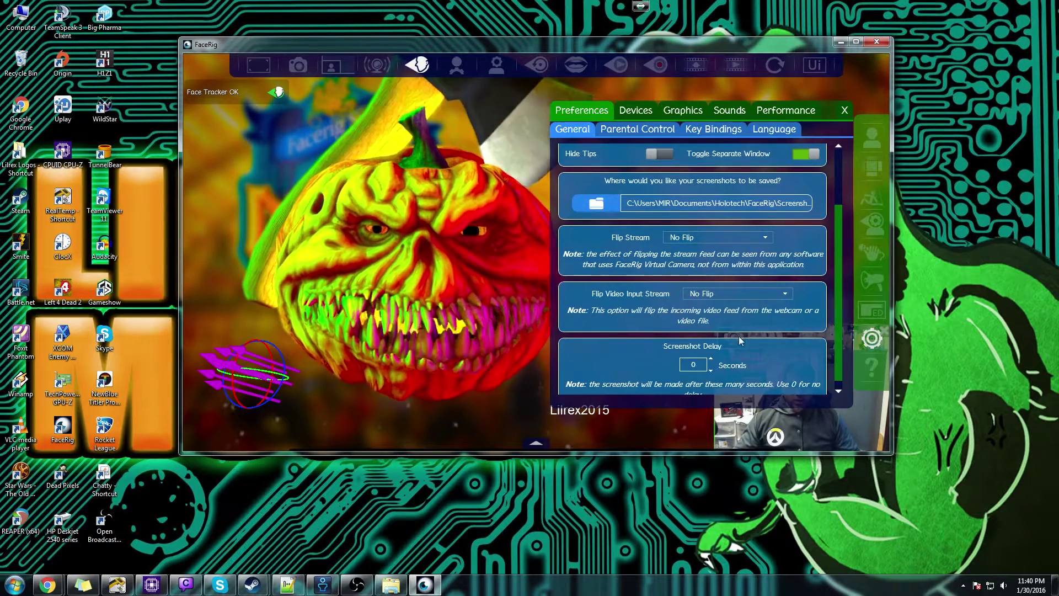
{"action": "scroll", "coordinate": [735, 333], "scroll_direction": "down", "scroll_amount": 1}
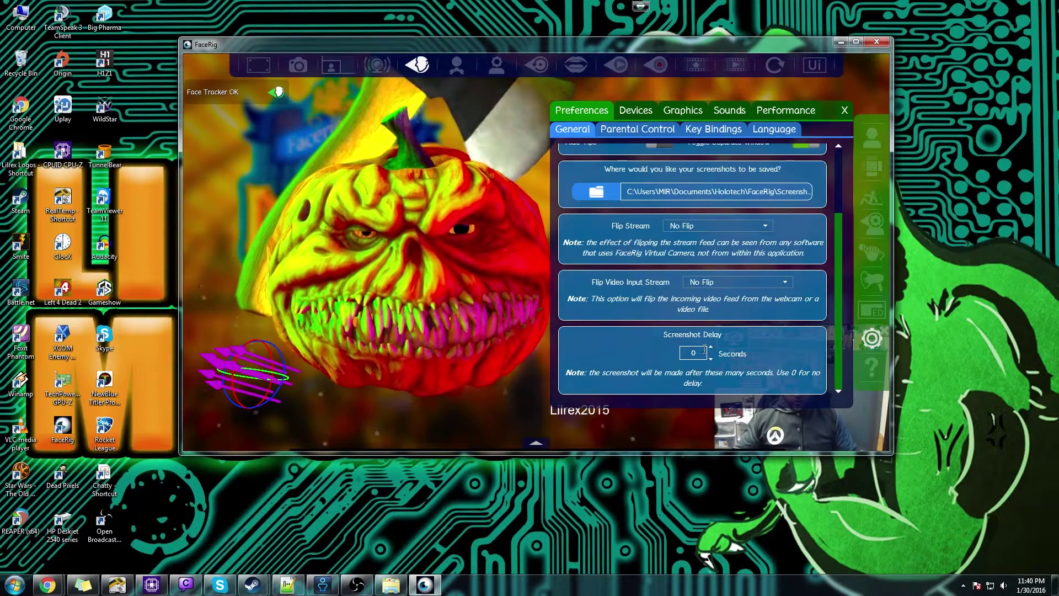
{"action": "left_click", "coordinate": [647, 130]}
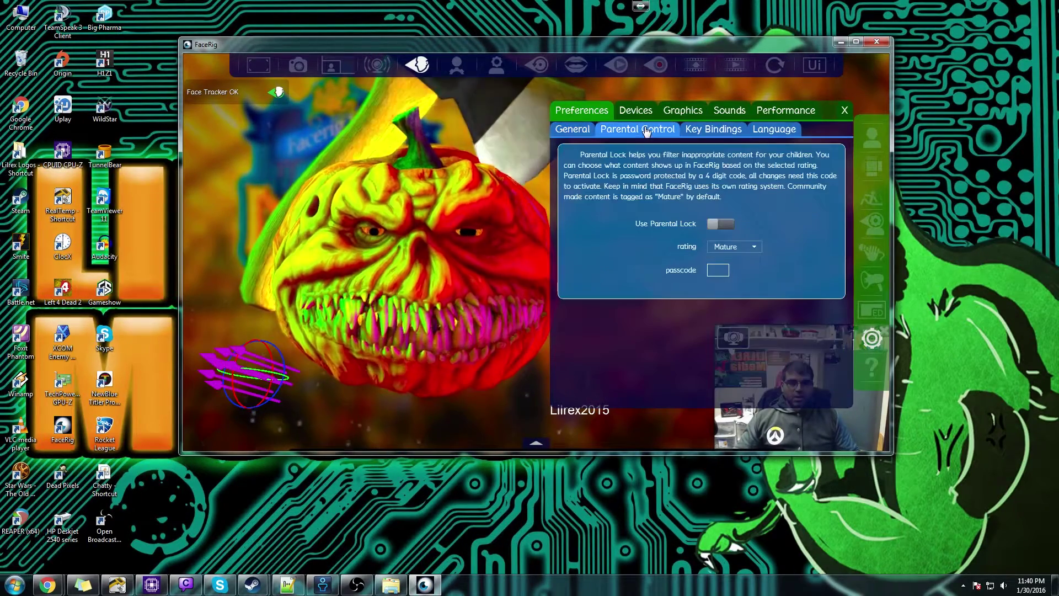
{"action": "left_click", "coordinate": [721, 133]}
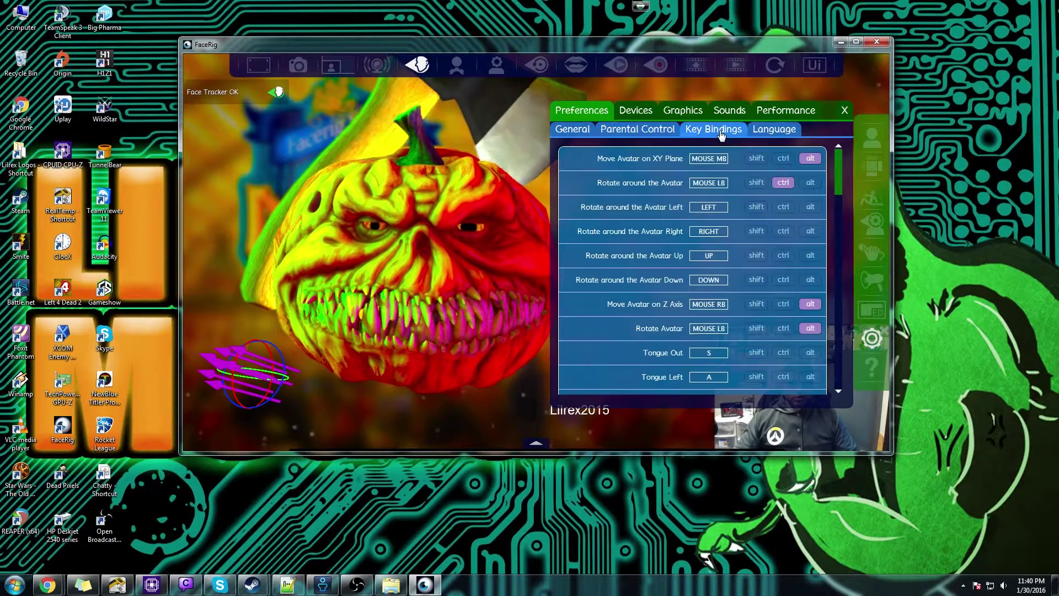
{"action": "left_click", "coordinate": [788, 130]}
- Set the webcam resolution to 1920 x 1080 @ 30 FPS and the audio recording device to Line In (Scarlett 2i2 USB)
{"action": "left_click", "coordinate": [647, 111]}
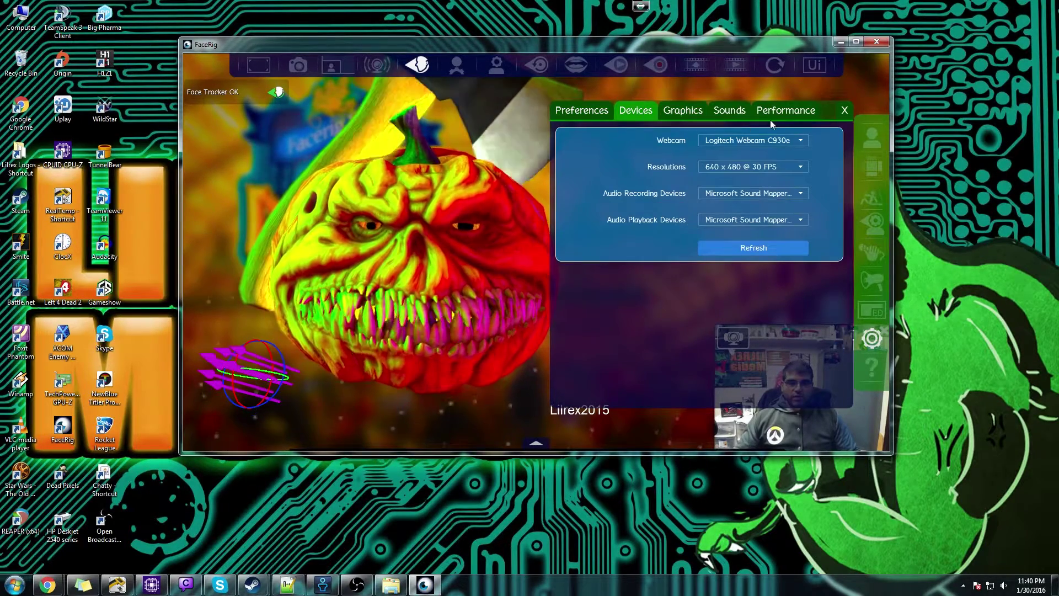
{"action": "left_click", "coordinate": [747, 168]}
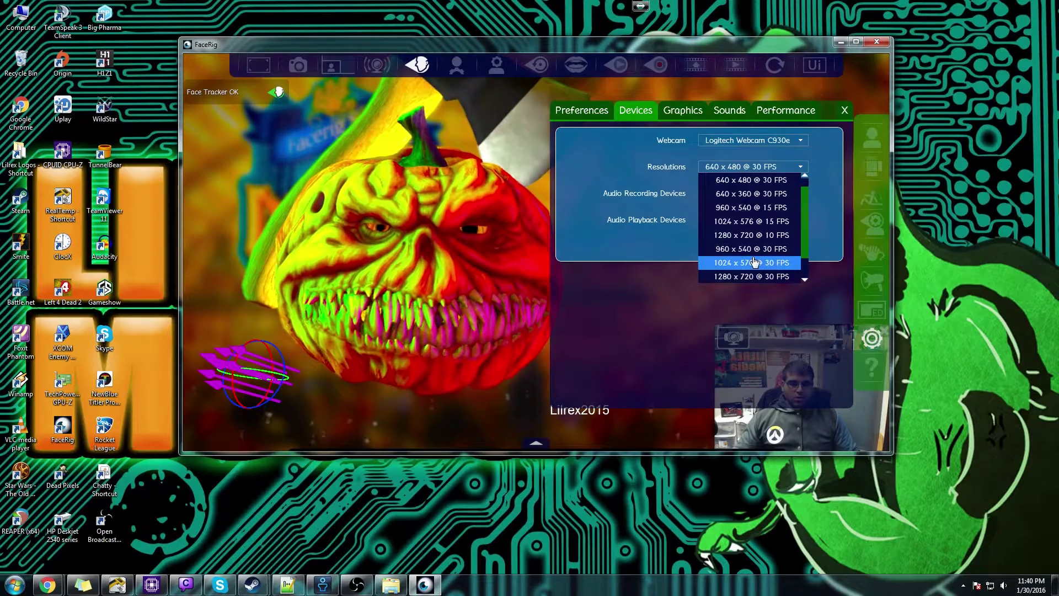
{"action": "scroll", "coordinate": [755, 253], "scroll_direction": "down", "scroll_amount": 3}
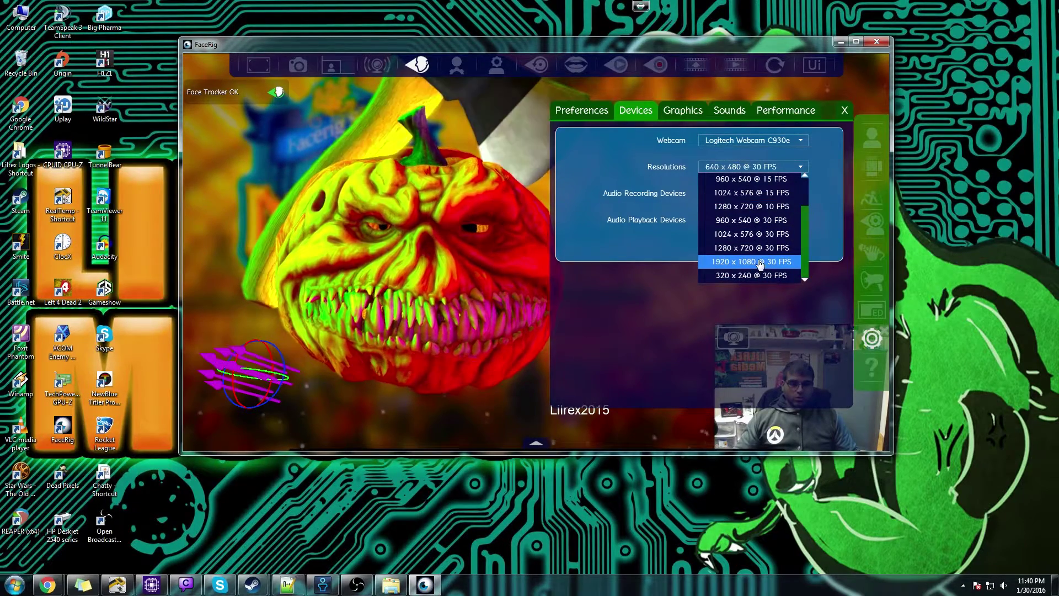
{"action": "left_click", "coordinate": [760, 263]}
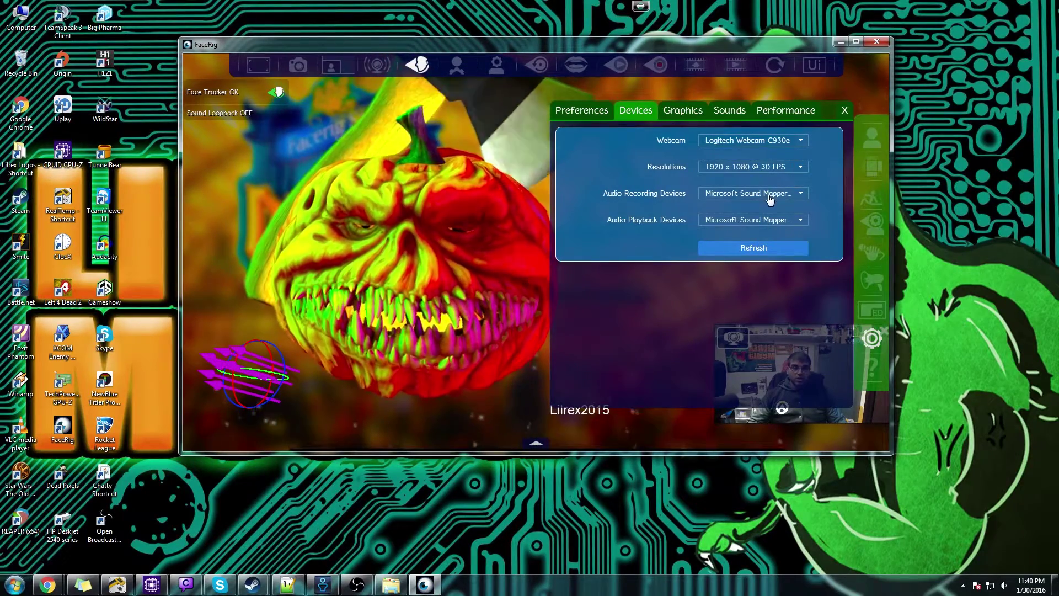
{"action": "left_click", "coordinate": [769, 192]}
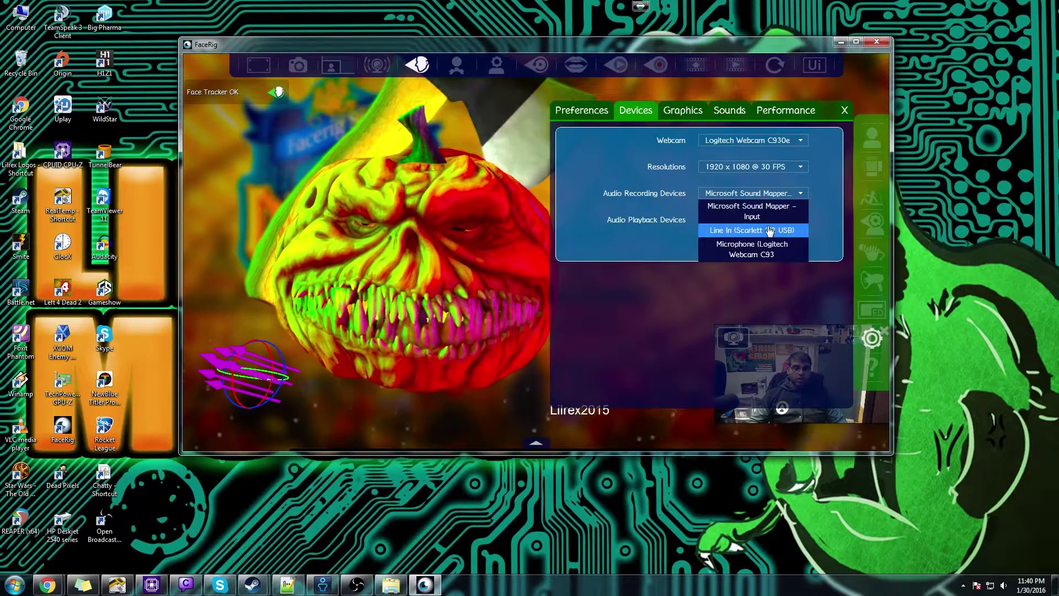
{"action": "left_click", "coordinate": [768, 230]}
{"action": "left_click", "coordinate": [772, 219]}
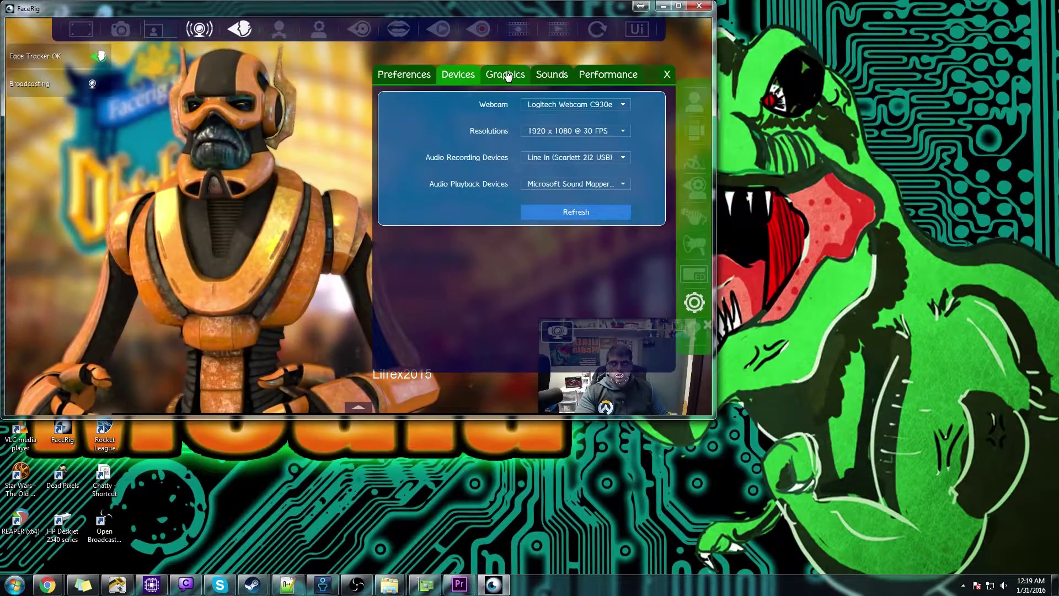
- View the graphics settings and set the noise gate threshold to -58 dB in the sound settings
{"action": "left_click", "coordinate": [507, 75]}
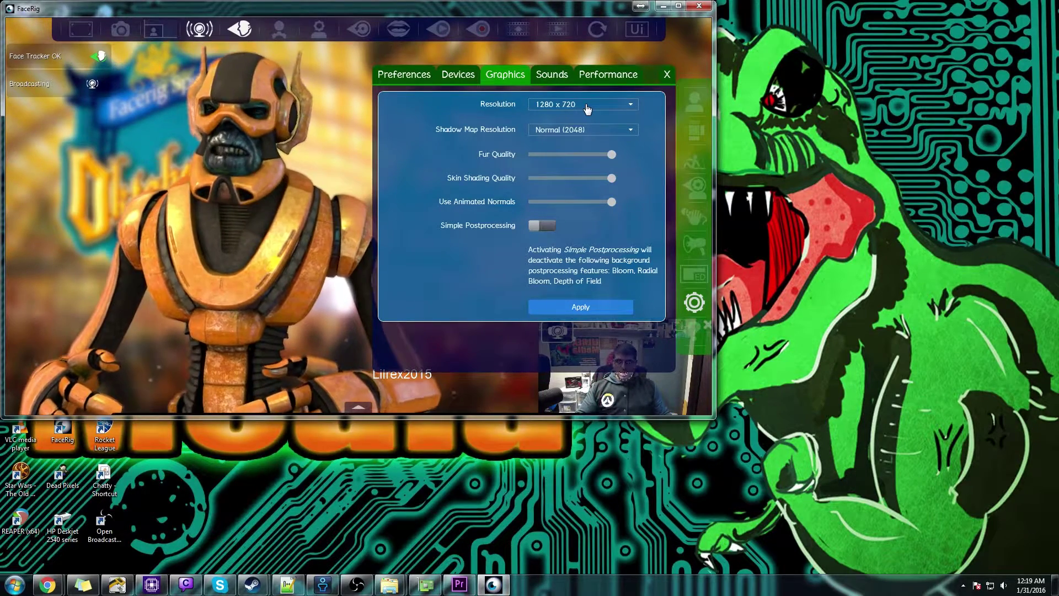
{"action": "left_click", "coordinate": [554, 74]}
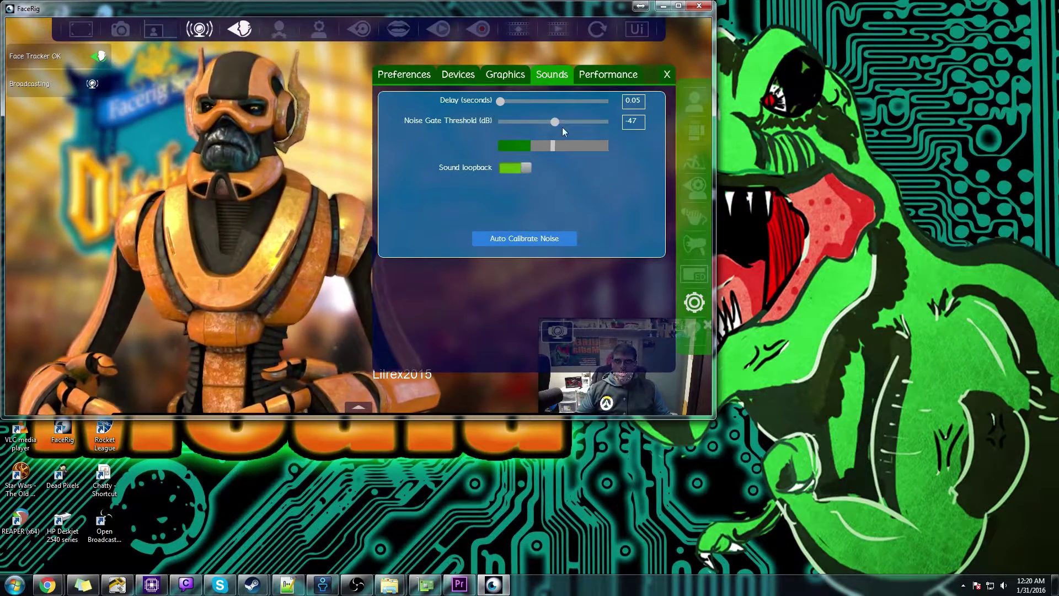
{"action": "left_click_drag", "start_coordinate": [554, 122], "coordinate": [540, 122]}
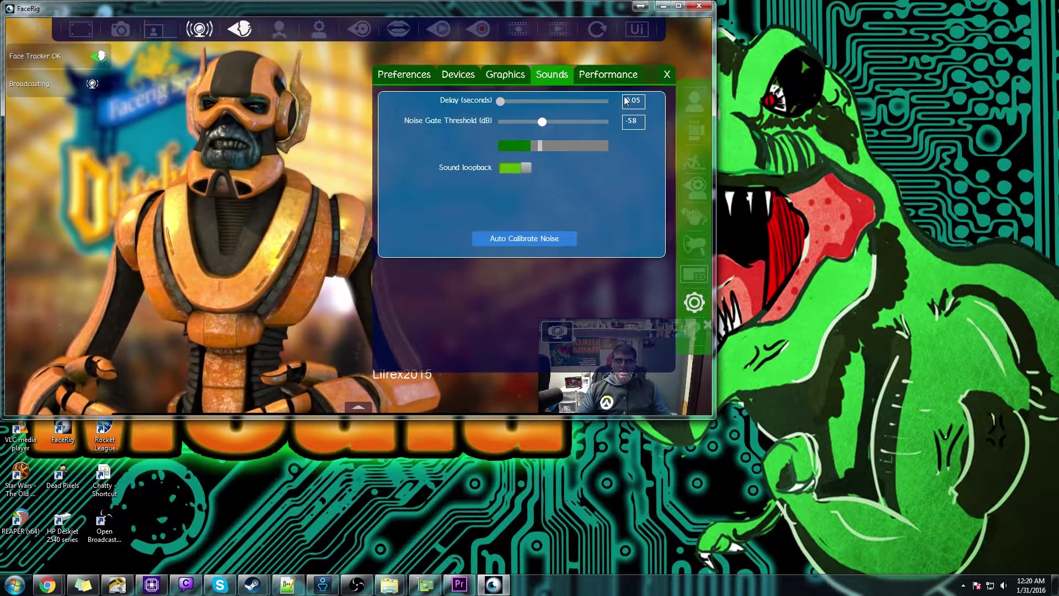
- Review the performance frame caps for the main app, face tracker and audio lipsyncer and the process priority option, and close the settings
{"action": "left_click", "coordinate": [599, 76]}
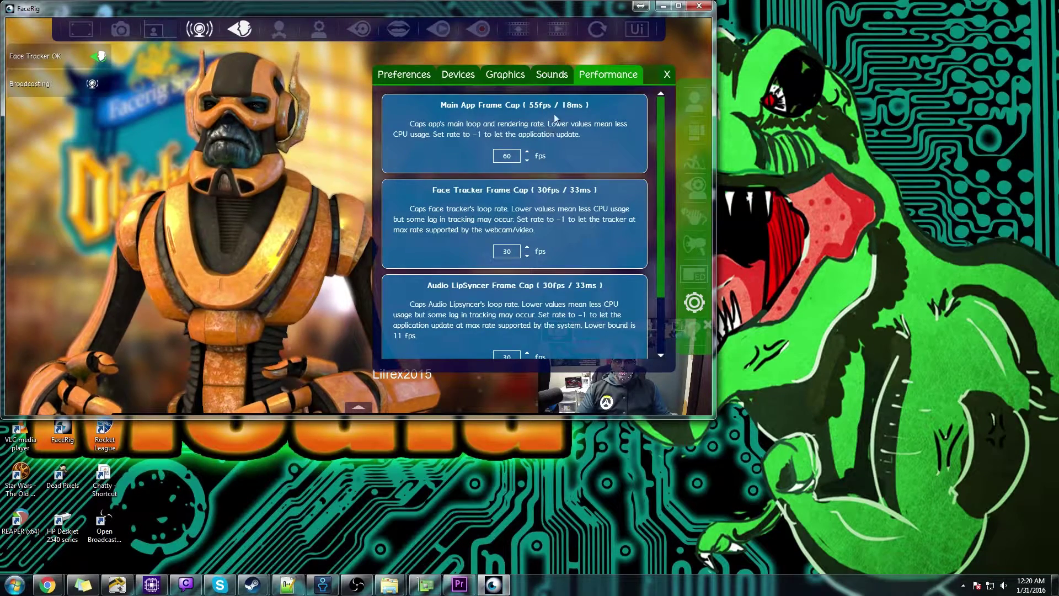
{"action": "scroll", "coordinate": [595, 141], "scroll_direction": "down", "scroll_amount": 3}
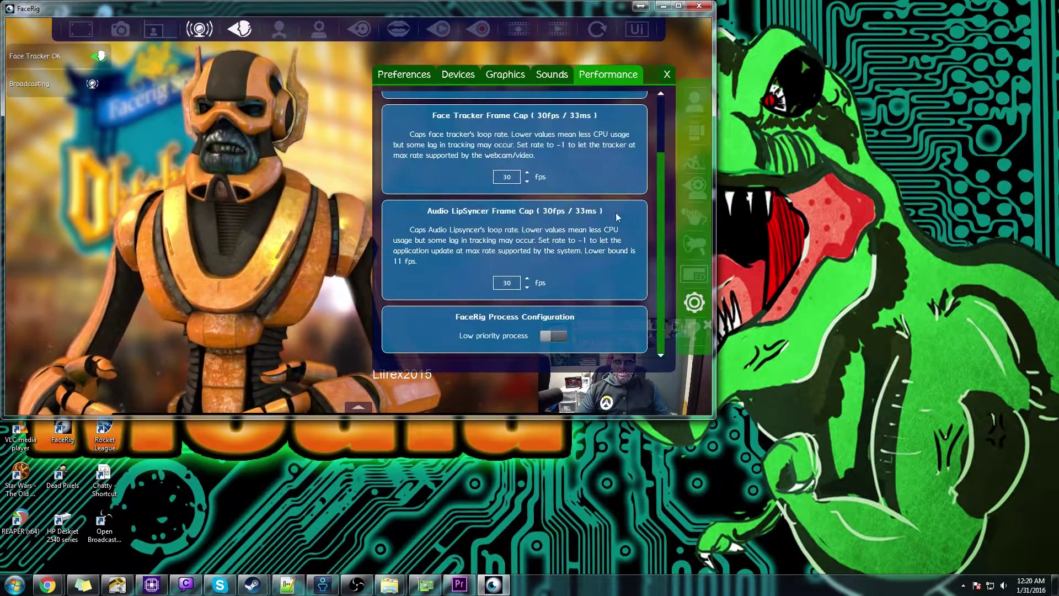
{"action": "scroll", "coordinate": [615, 213], "scroll_direction": "up", "scroll_amount": 3}
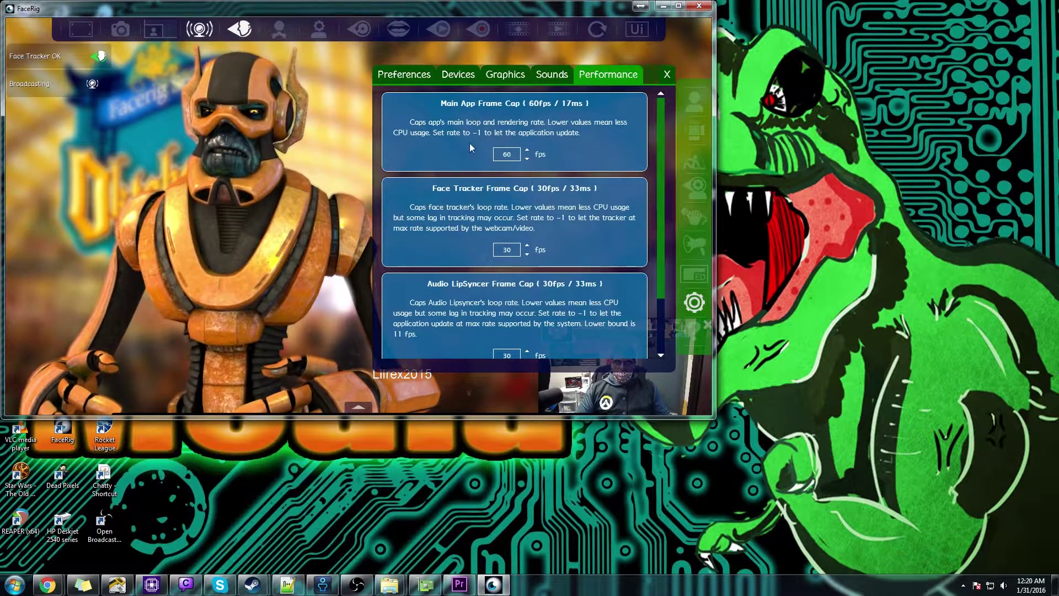
{"action": "scroll", "coordinate": [541, 167], "scroll_direction": "down", "scroll_amount": 2}
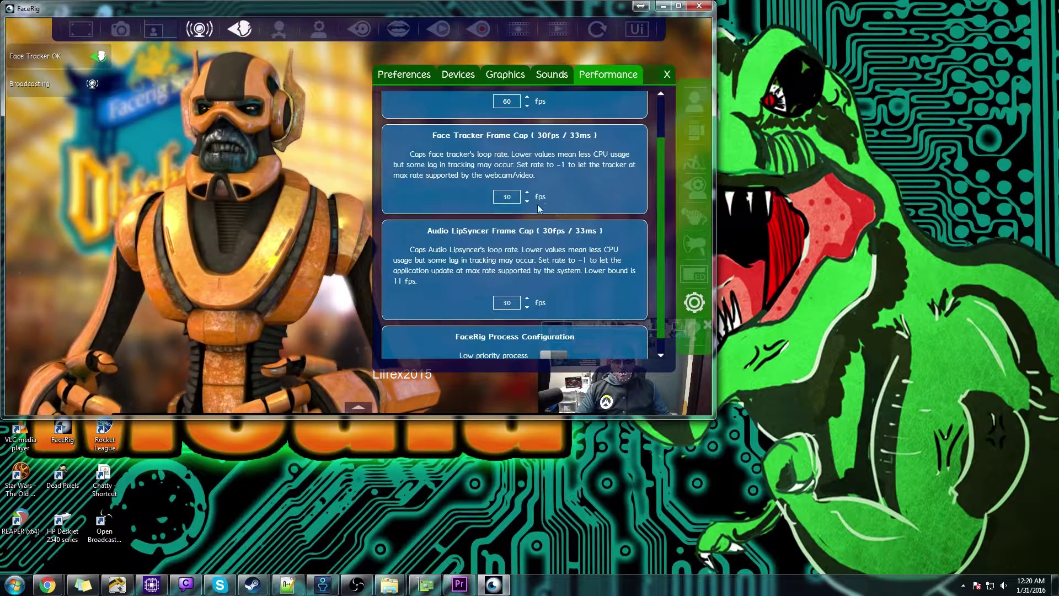
{"action": "scroll", "coordinate": [545, 221], "scroll_direction": "down", "scroll_amount": 1}
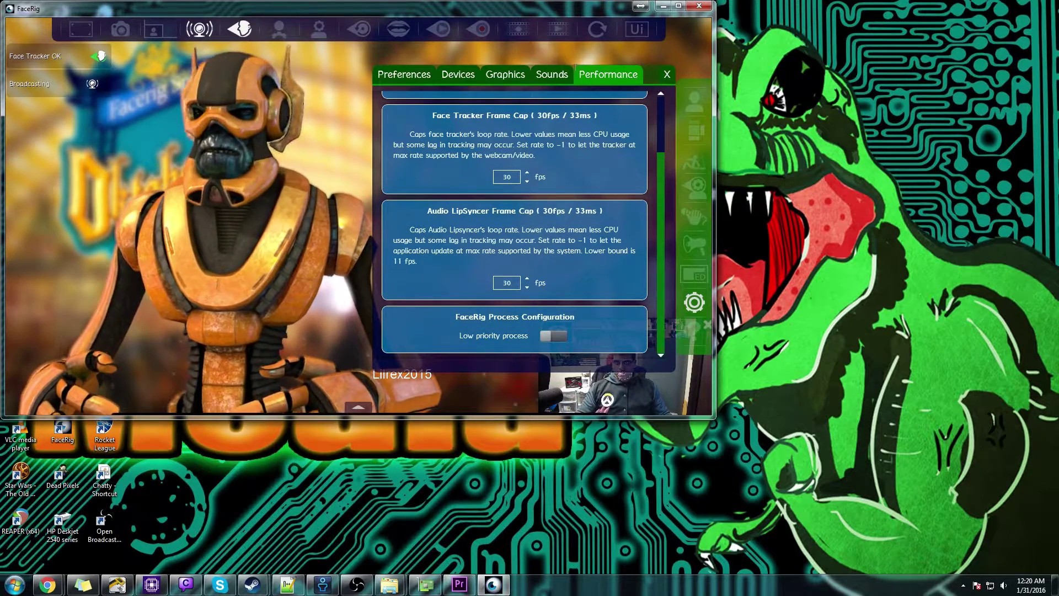
{"action": "left_click", "coordinate": [665, 75]}
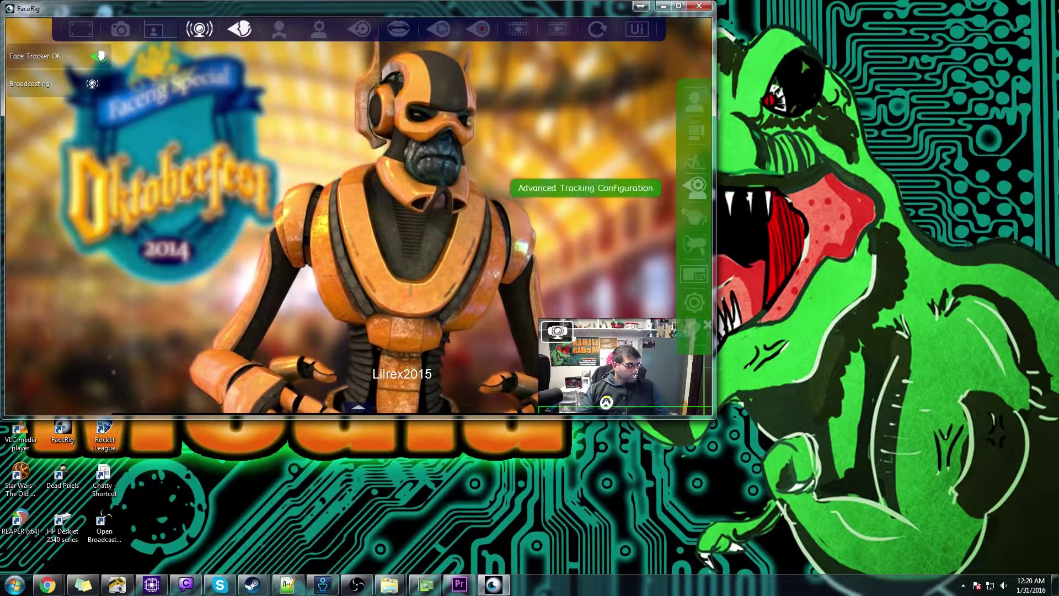
- Switch to Open Broadcaster Software and add a Video Capture Device source that uses the FaceRig Virtual Camera
{"action": "left_click_drag", "start_coordinate": [1058, 242], "coordinate": [451, 129]}
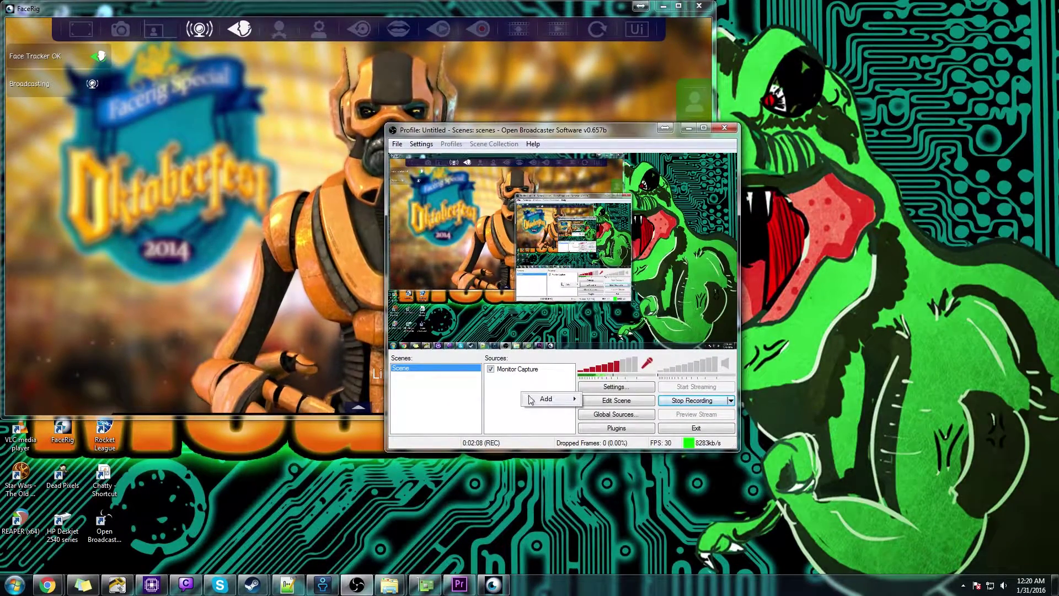
{"action": "mouse_move", "coordinate": [539, 403]}
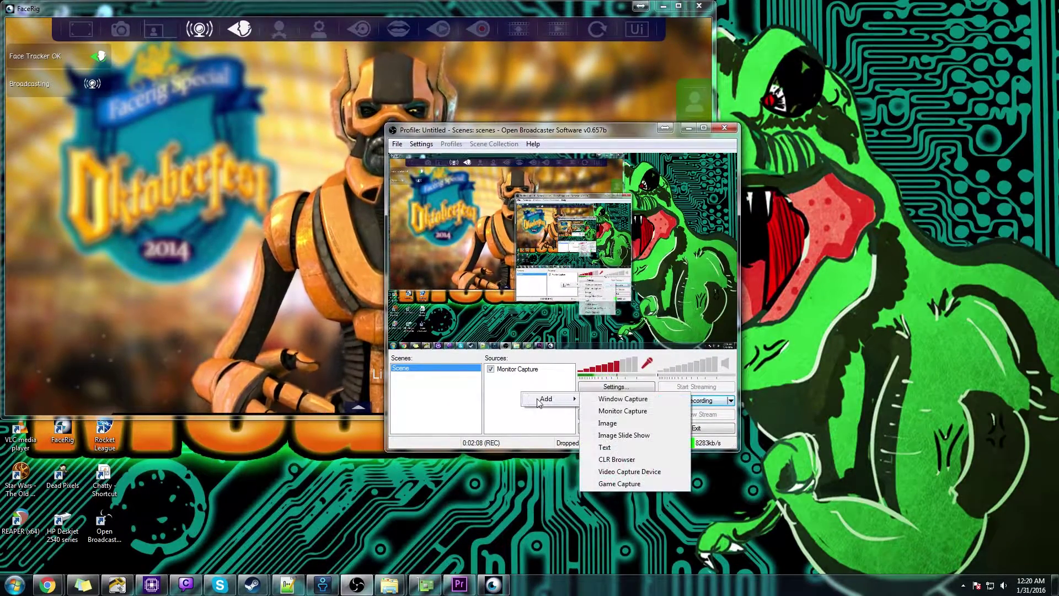
{"action": "left_click", "coordinate": [629, 472]}
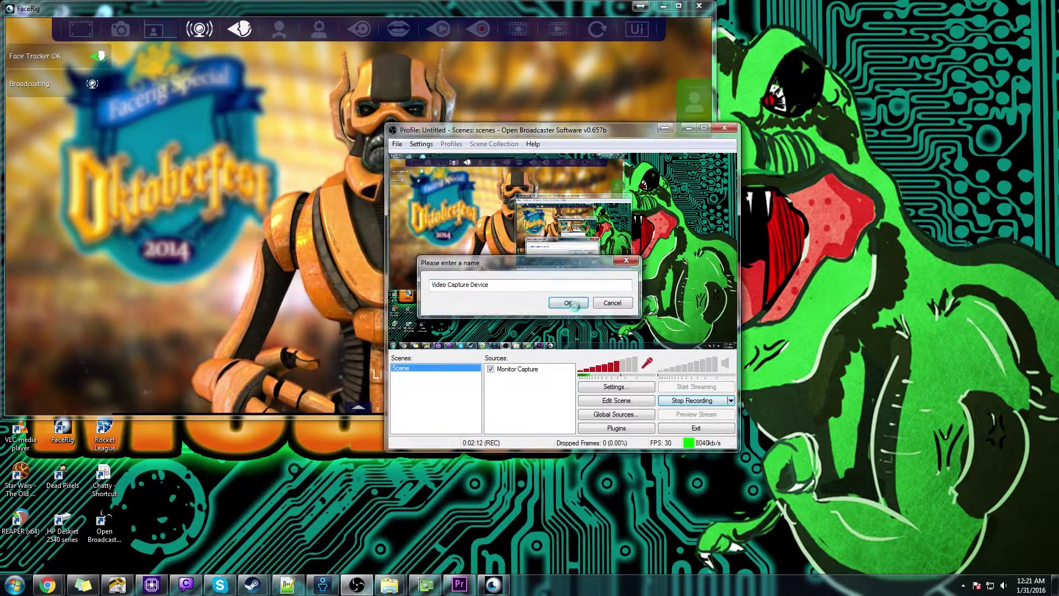
{"action": "left_click", "coordinate": [574, 304]}
{"action": "left_click_drag", "start_coordinate": [496, 136], "coordinate": [530, 260]}
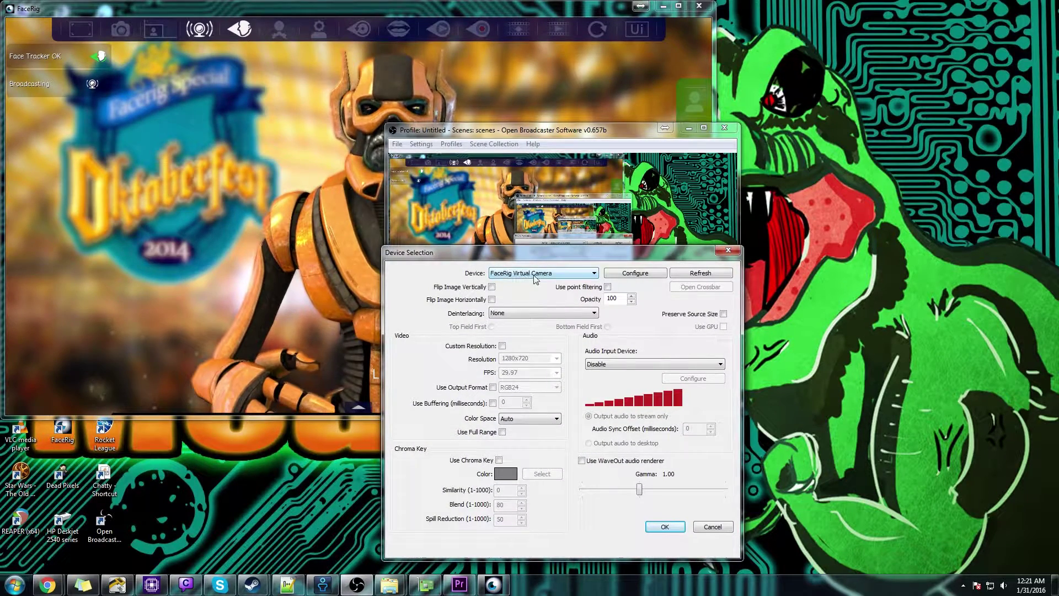
{"action": "left_click", "coordinate": [664, 526]}
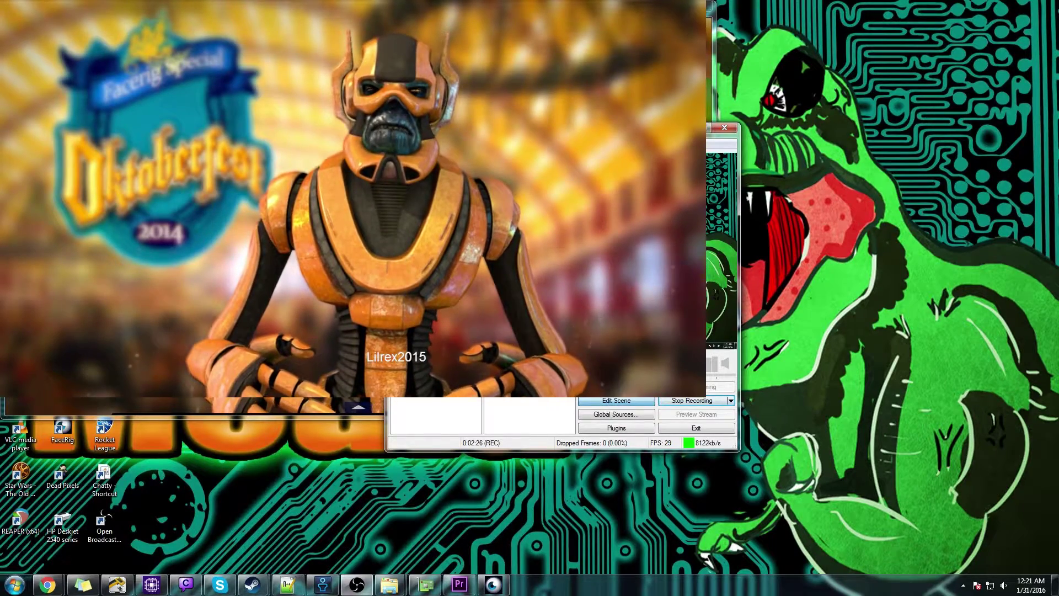
- Reposition the FaceRig camera picture lower in the scene
{"action": "key", "text": "alt+Tab"}
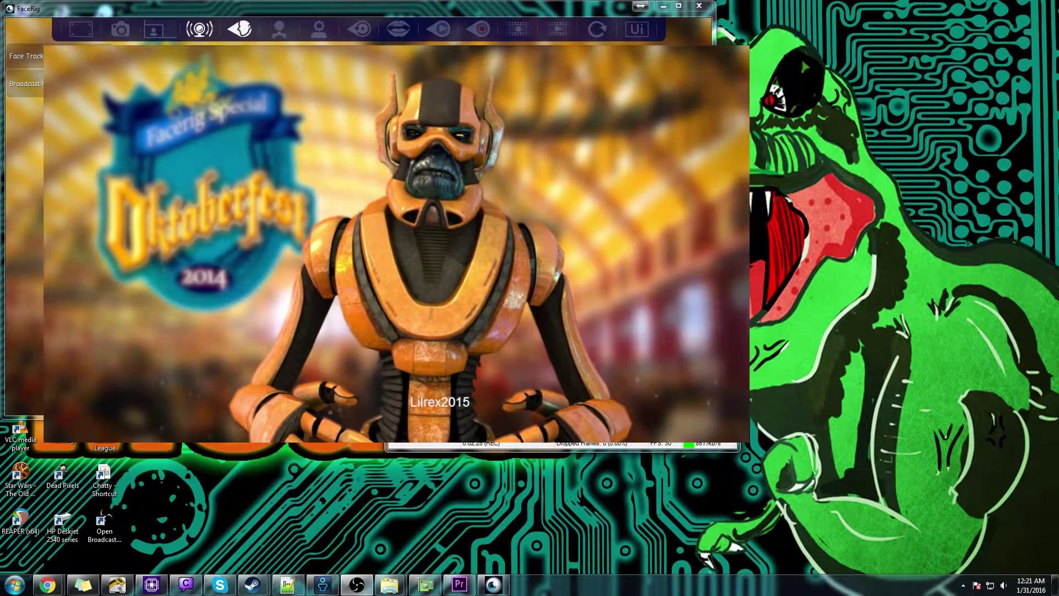
{"action": "key", "text": "alt+Tab"}
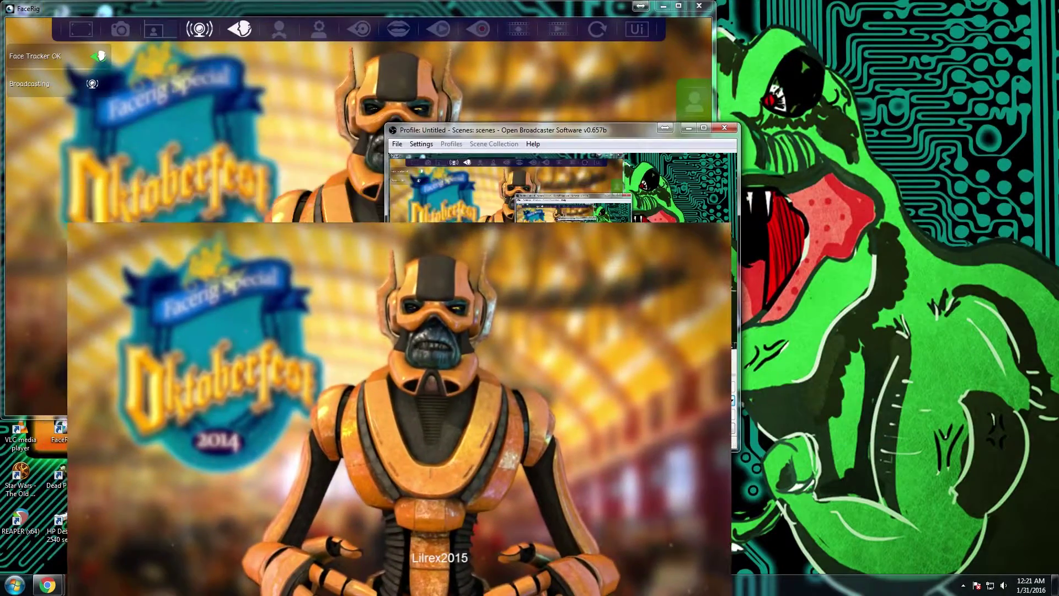